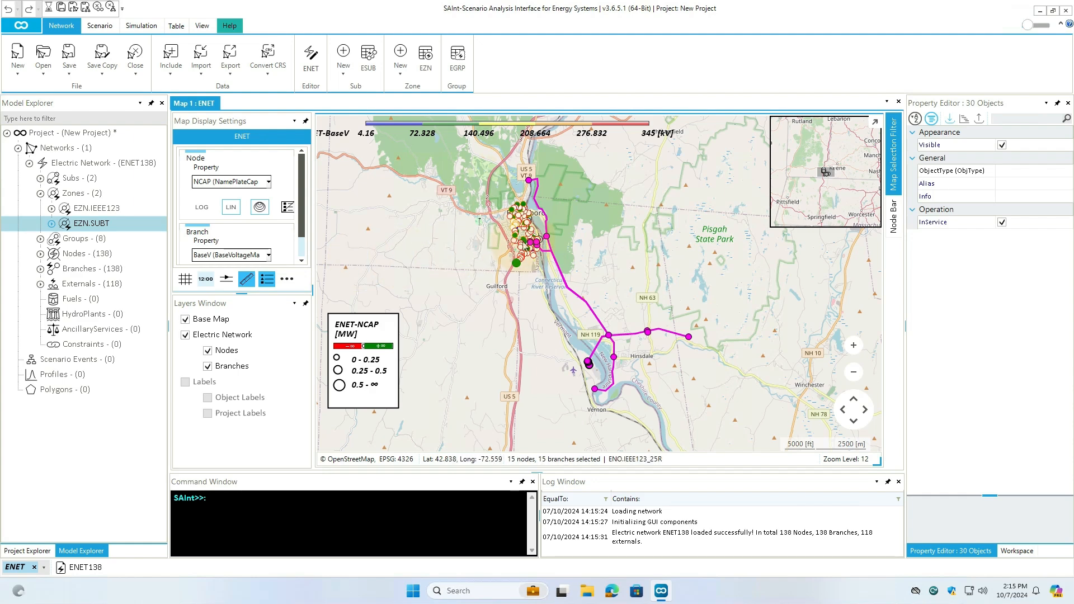
# Select the line IEEE123_L3 near the South Brattleboro substation and examine its impedance and length properties.
pyautogui.scroll(3, 538, 248)
pyautogui.scroll(3, 539, 249)
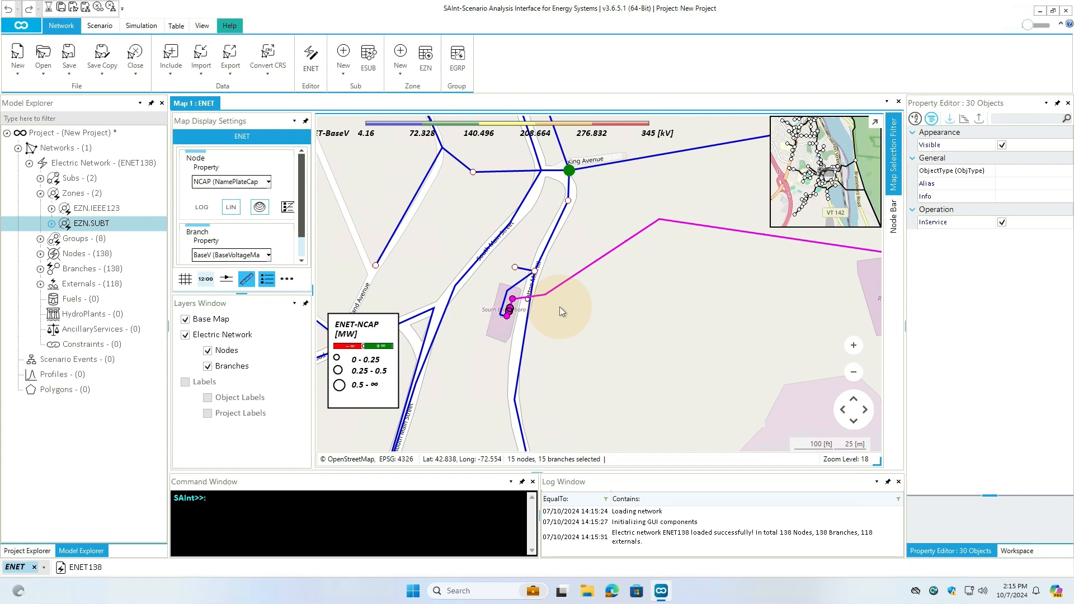
pyautogui.click(542, 253)
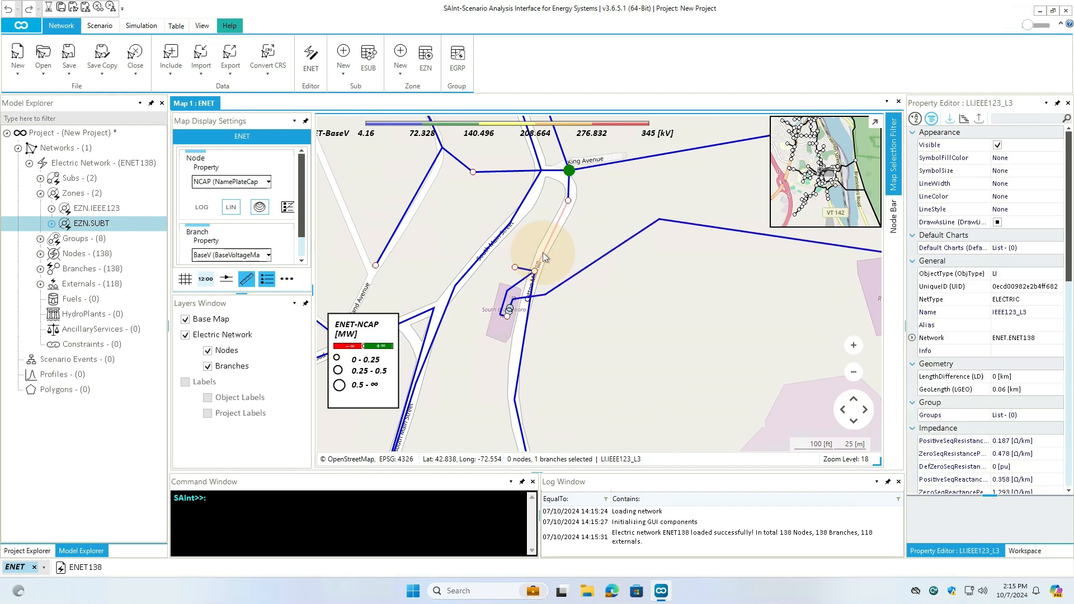
pyautogui.scroll(-1, 1046, 179)
pyautogui.scroll(-6, 1047, 175)
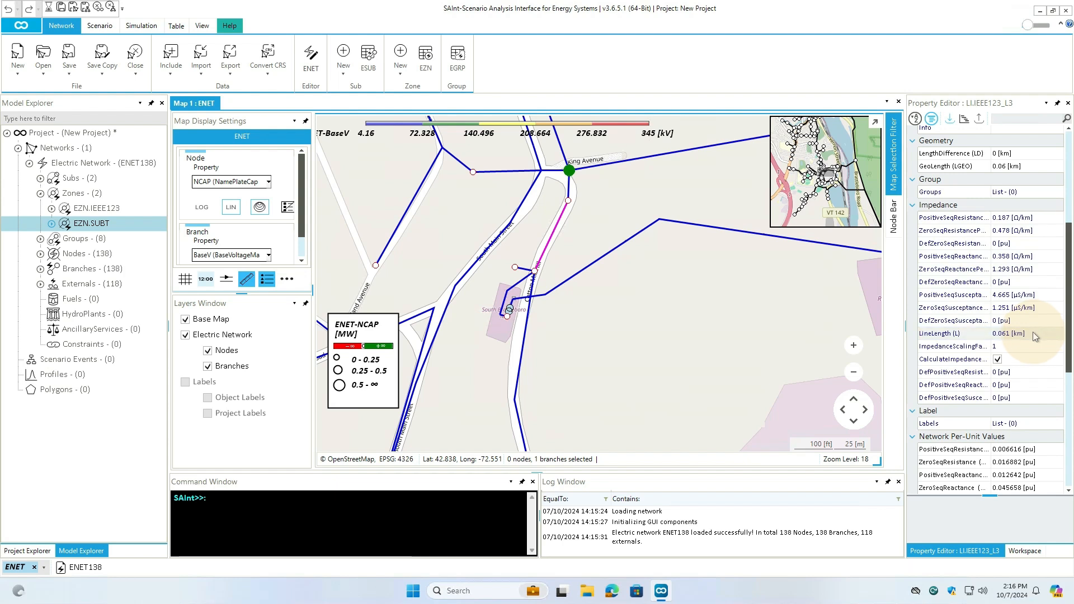
# Display the network branches on the map by the NUMBEROFPHASES property.
pyautogui.click(241, 255)
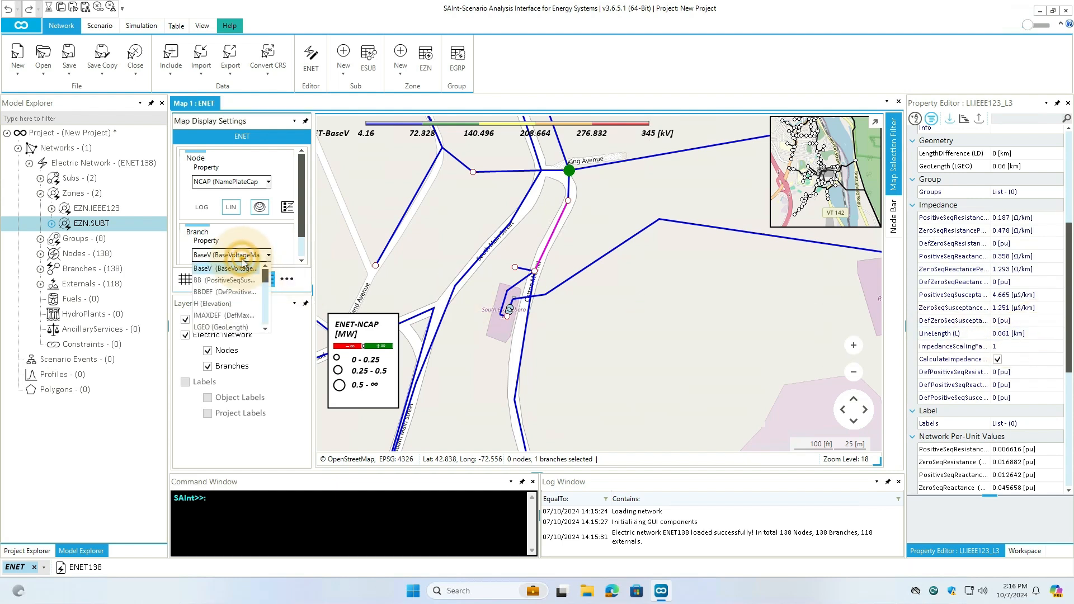
pyautogui.scroll(-3, 241, 296)
pyautogui.click(239, 268)
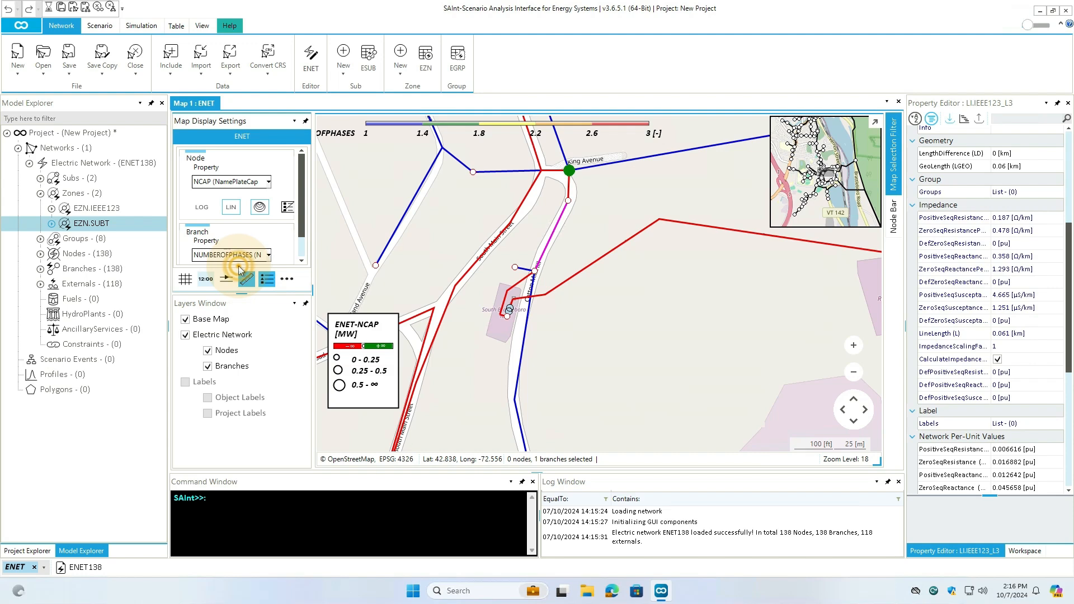
# Select the line IEEE123_L83 on the western side of the feeder and examine its rated values and phases in use.
pyautogui.scroll(-4, 399, 256)
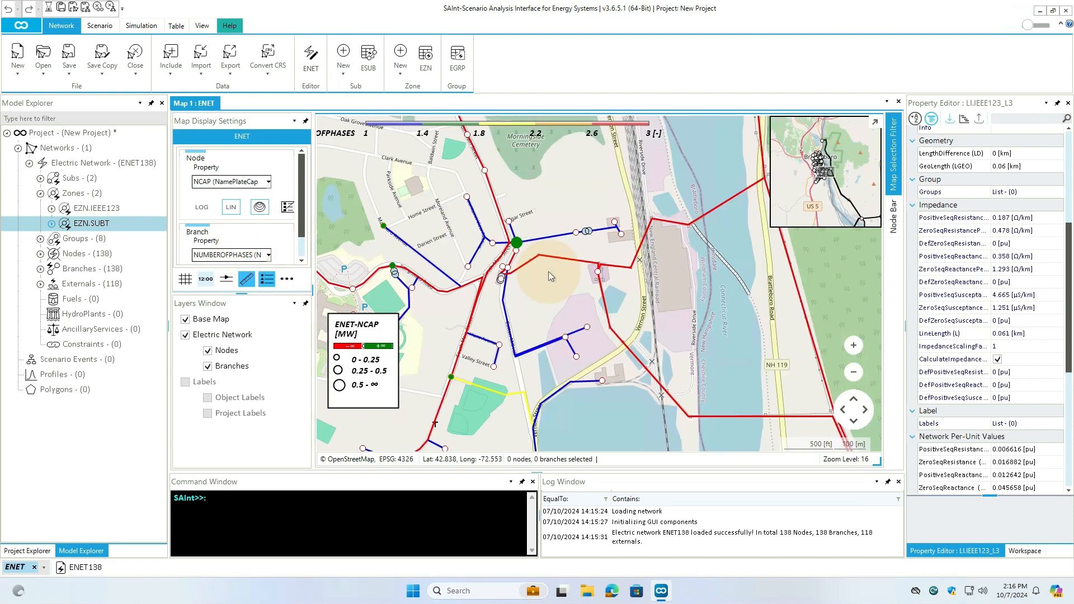
pyautogui.moveTo(619, 267); pyautogui.dragTo(671, 282)
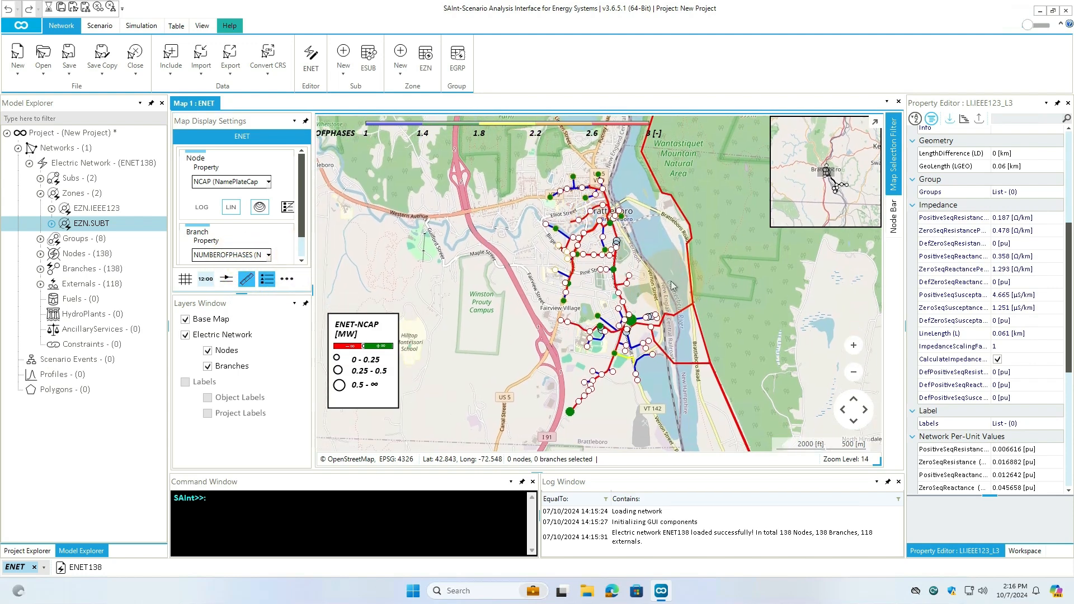
pyautogui.click(573, 240)
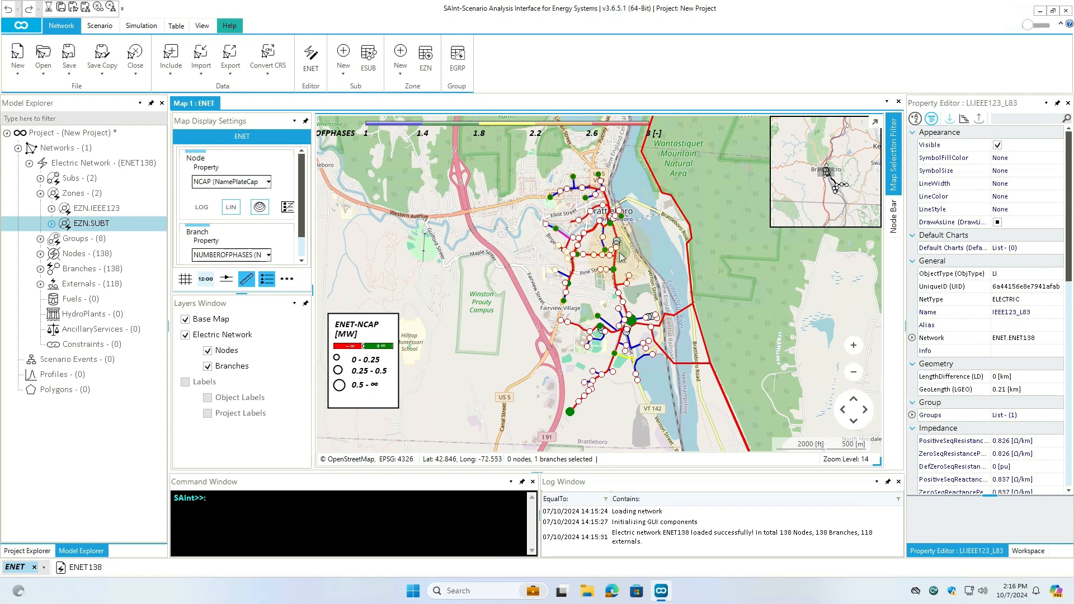
pyautogui.scroll(-8, 989, 320)
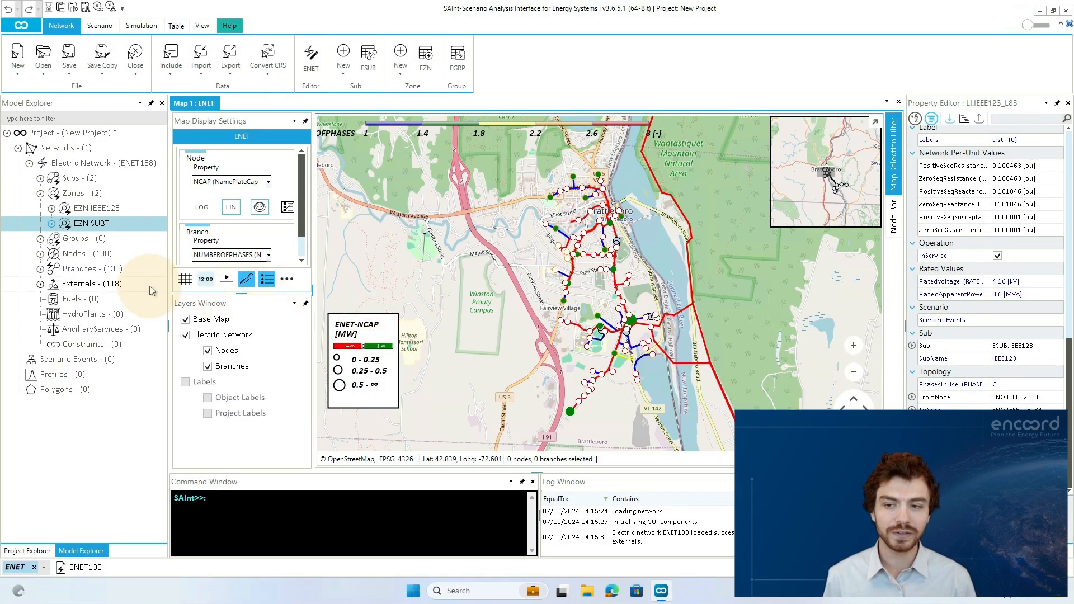
# Expand the network's externals to list the individual solar generators.
pyautogui.click(41, 284)
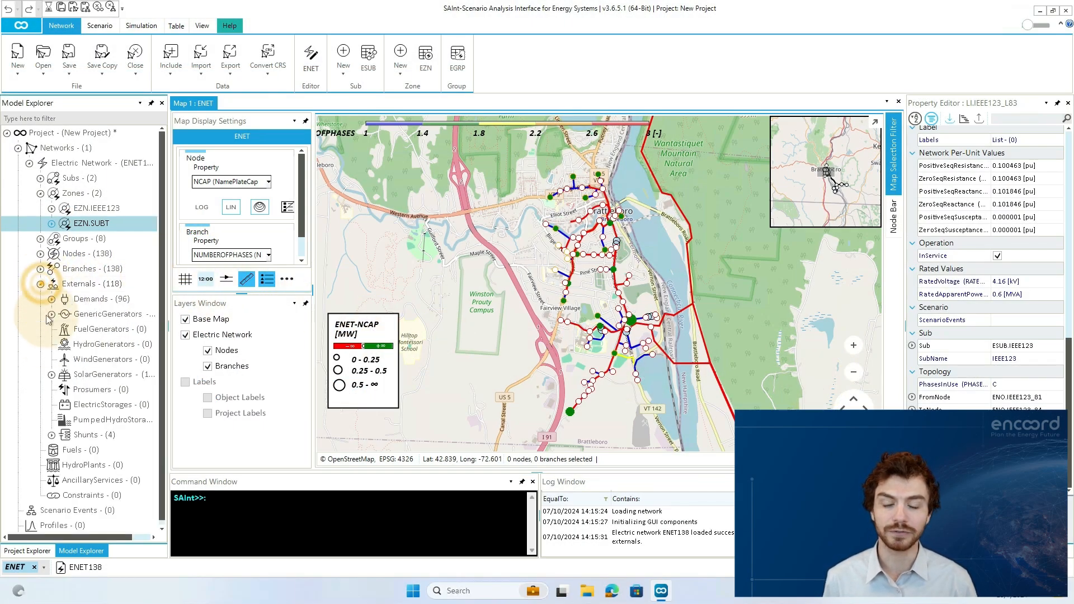
pyautogui.click(51, 374)
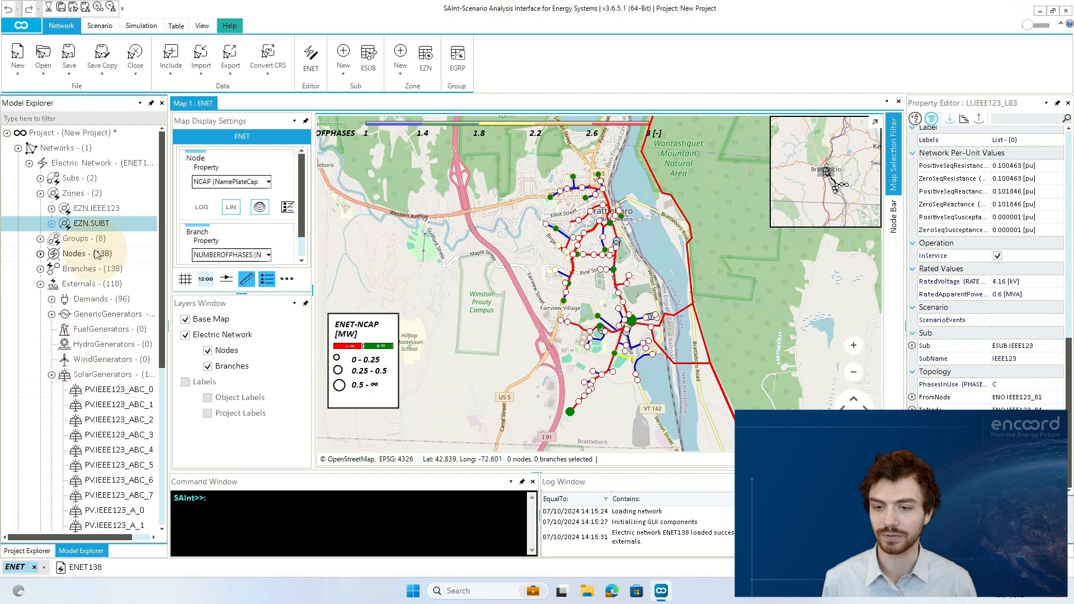
# Load the electric scenario UACPF_PEAK_DEMAND_DAY into the project.
pyautogui.click(99, 25)
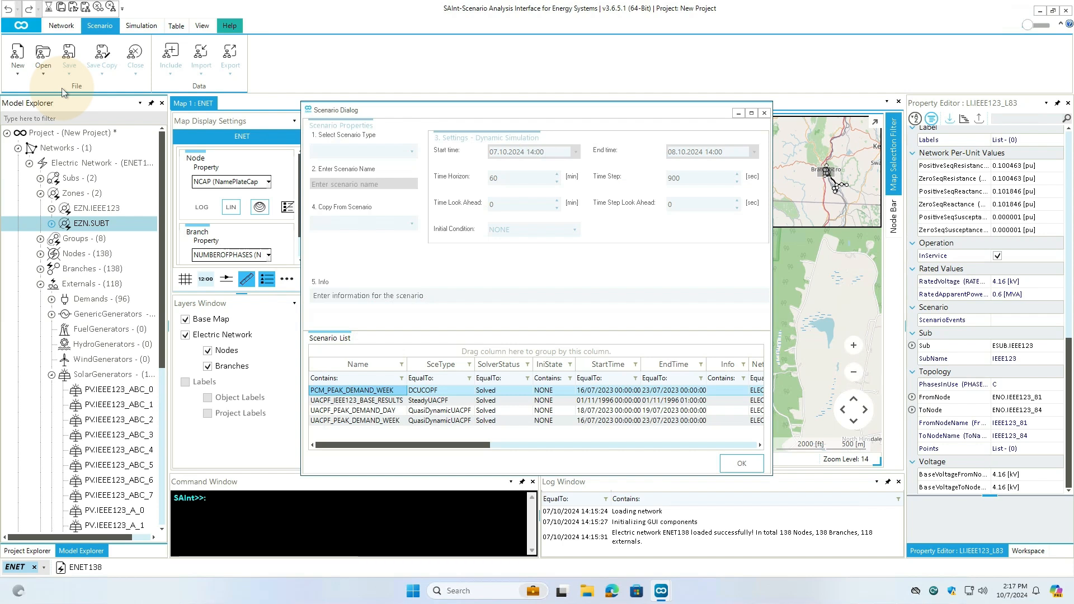
pyautogui.click(394, 410)
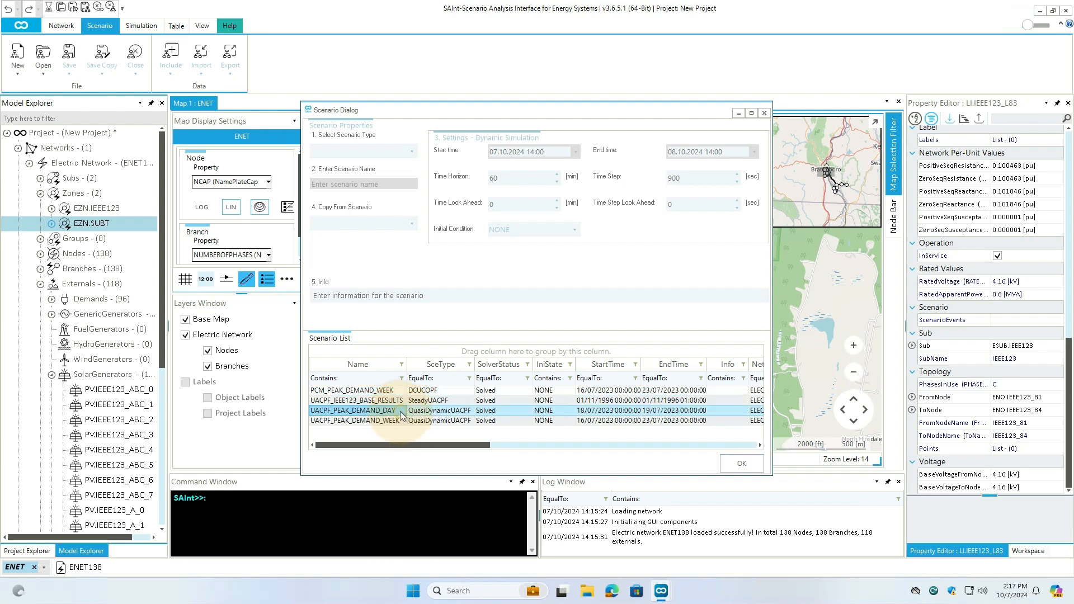
pyautogui.click(734, 465)
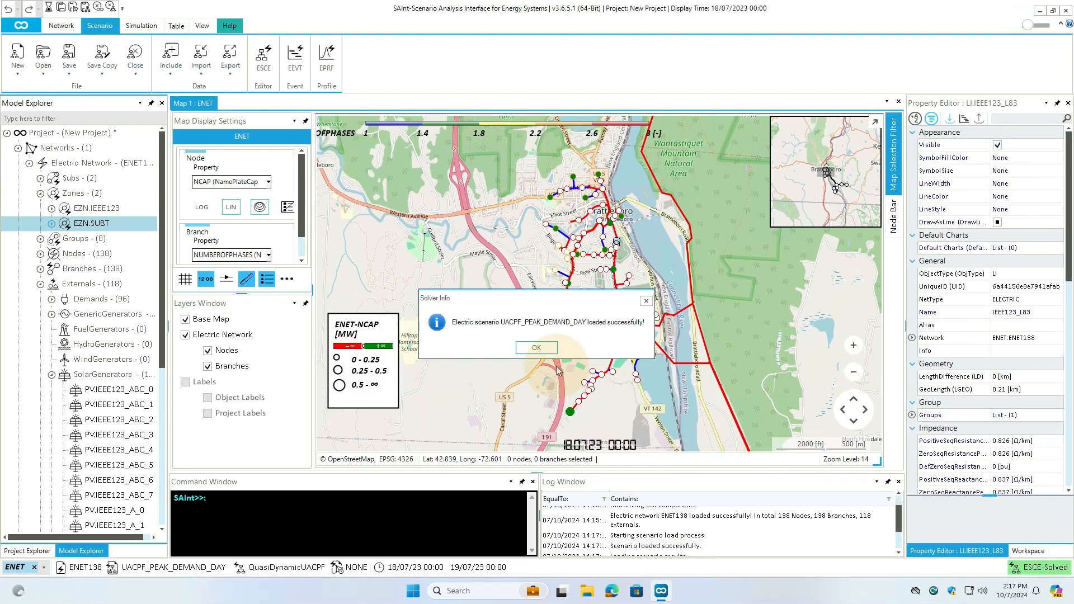
pyautogui.click(536, 347)
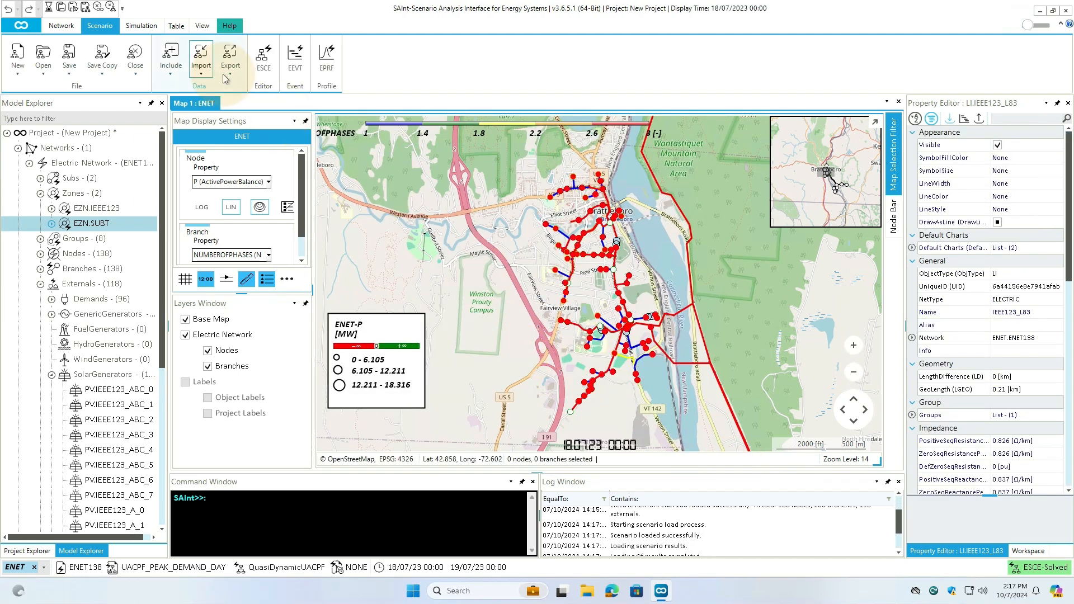
# Run the electric simulation for the loaded peak demand day scenario and dismiss the completion message.
pyautogui.click(141, 25)
pyautogui.click(25, 64)
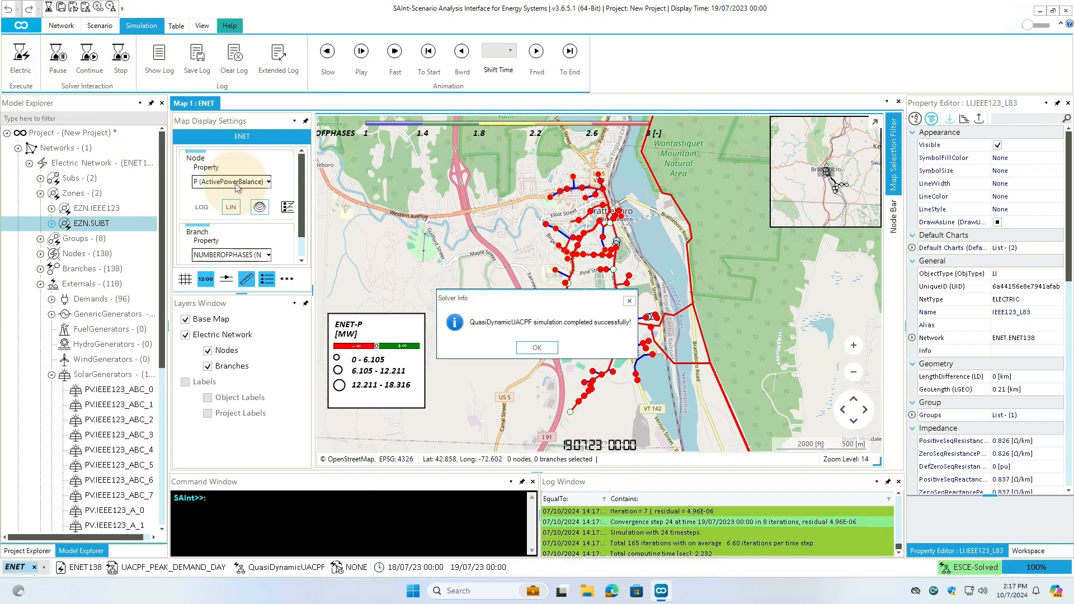
pyautogui.click(535, 348)
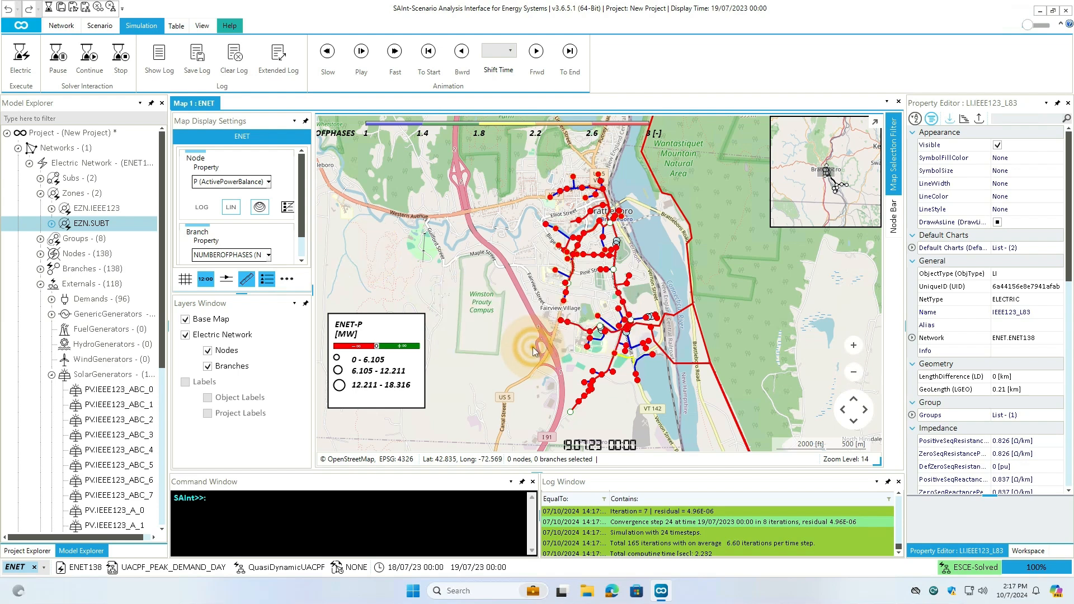
# Hide the overview inset on the map and set the Property Editor and the log area to auto-hide.
pyautogui.click(874, 121)
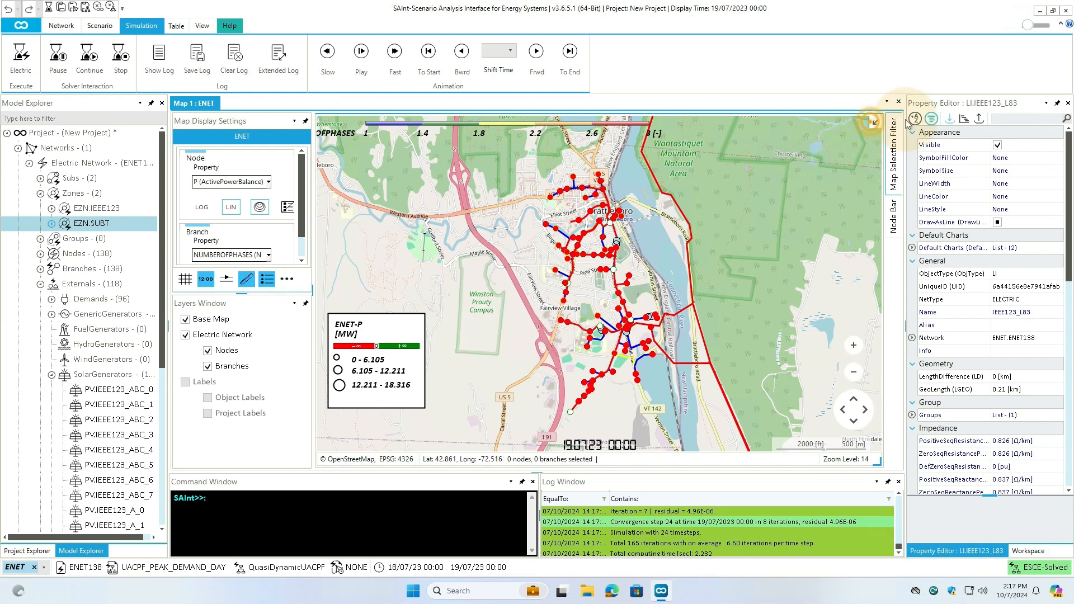
pyautogui.click(1056, 102)
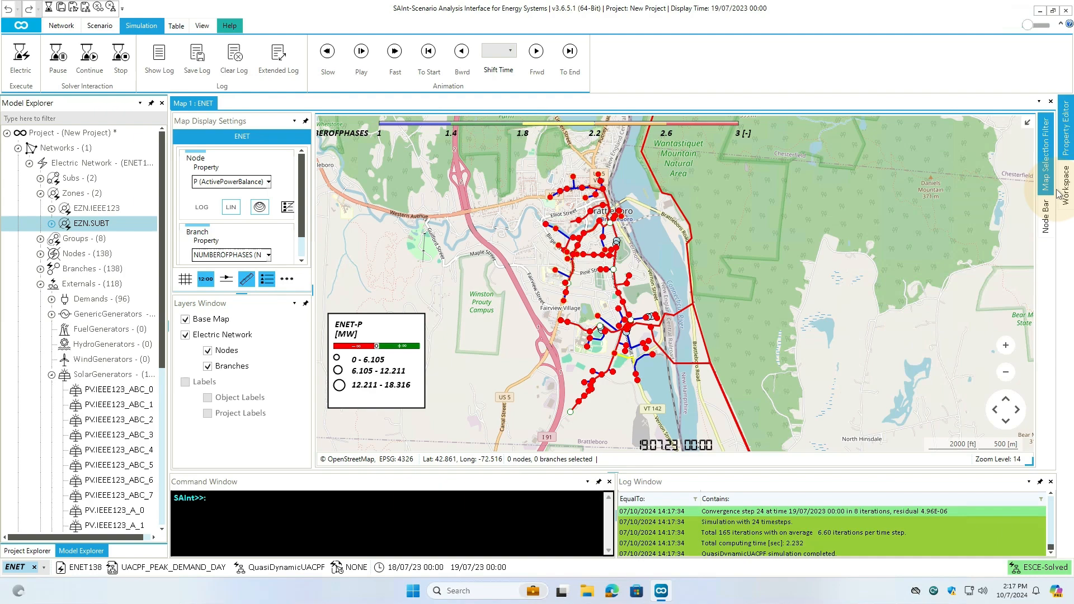
pyautogui.click(1041, 480)
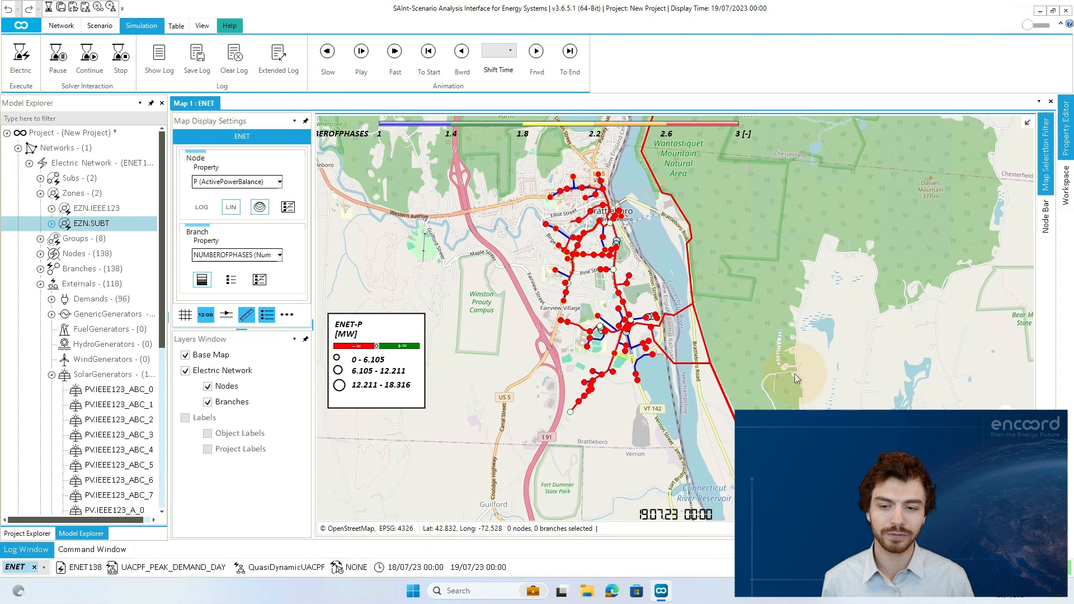
# Open a chart window beside the map and plot the generation dispatch for the zone EZN.IEEE123.
pyautogui.click(202, 25)
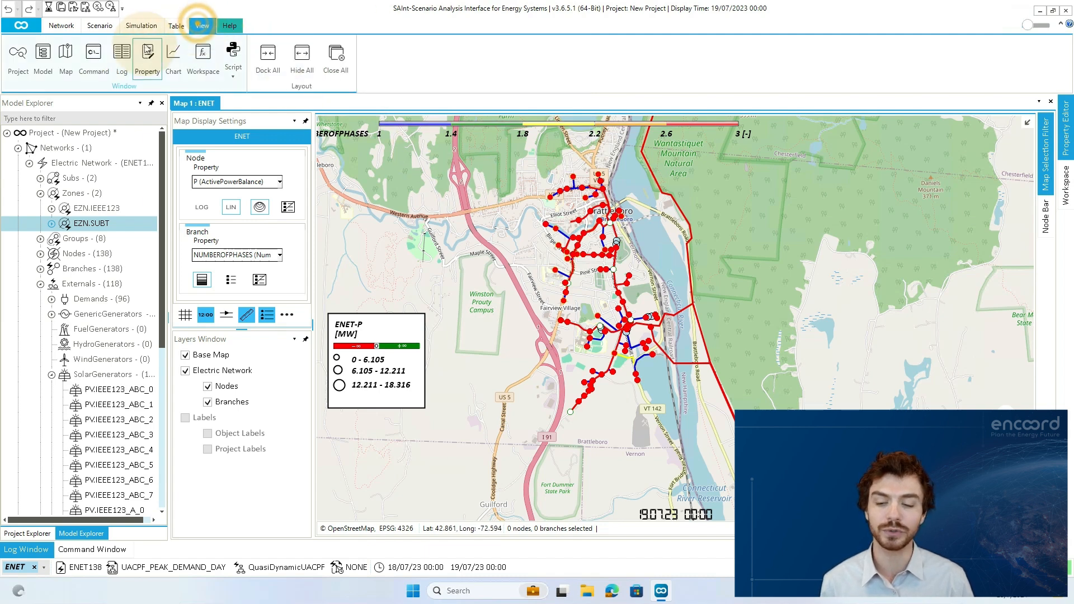
pyautogui.click(170, 56)
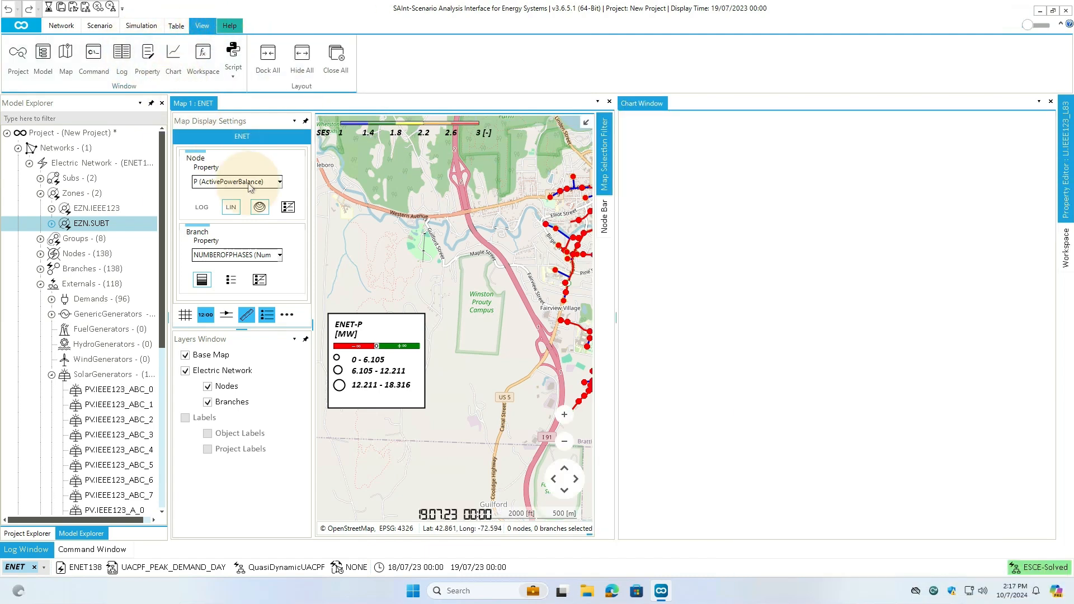
pyautogui.moveTo(516, 297); pyautogui.dragTo(380, 391)
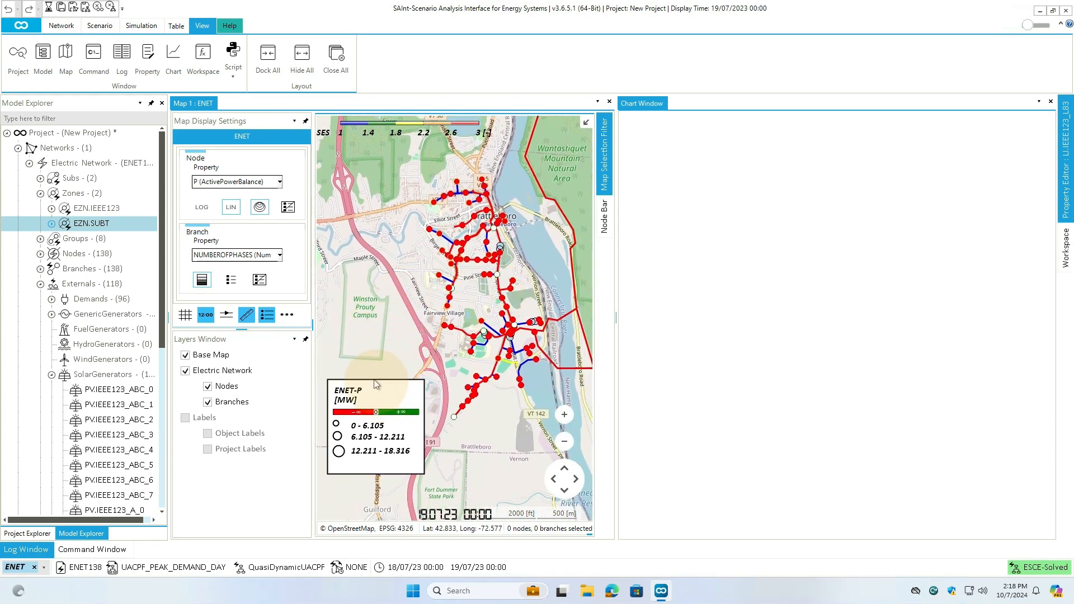
pyautogui.click(117, 208)
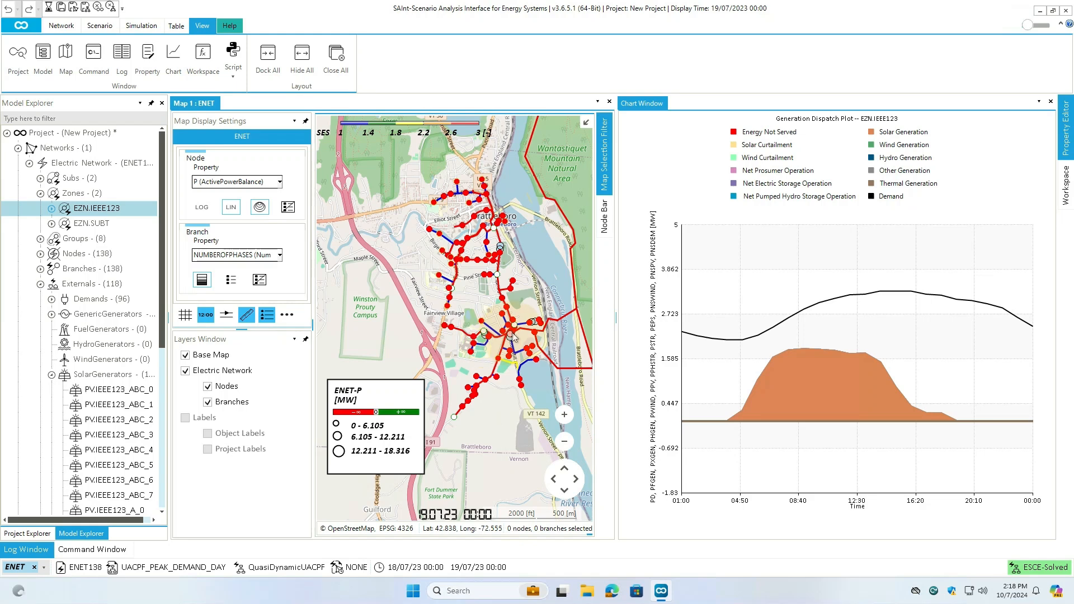
# Plot the per-phase current loading and total line powers of line IEEE123_L115 at the substation.
pyautogui.scroll(2, 301, 349)
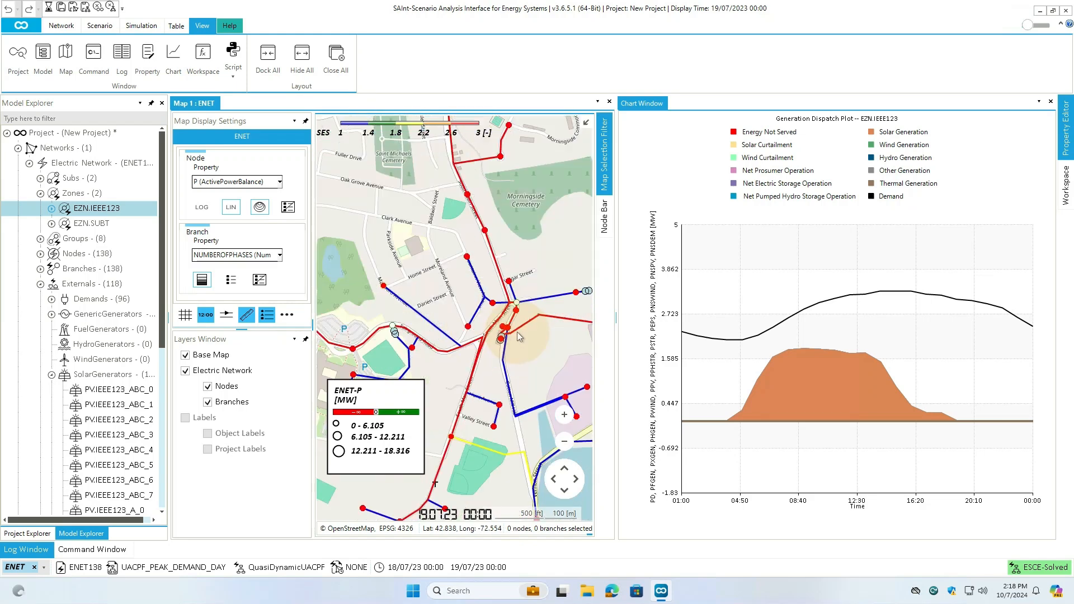
pyautogui.scroll(1, 517, 331)
pyautogui.scroll(1, 513, 334)
pyautogui.click(462, 336)
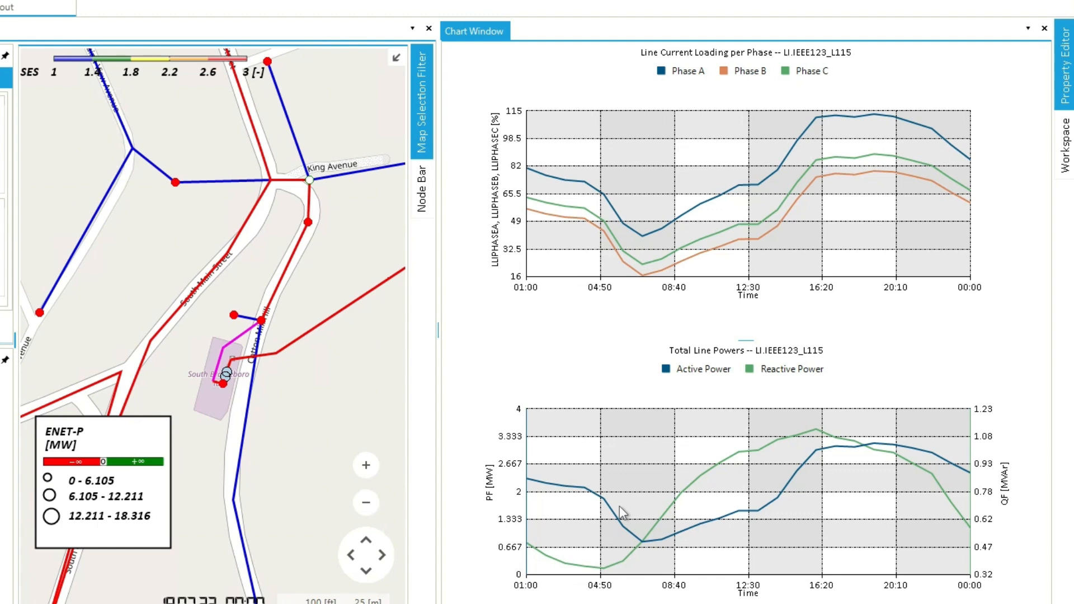
pyautogui.click(998, 211)
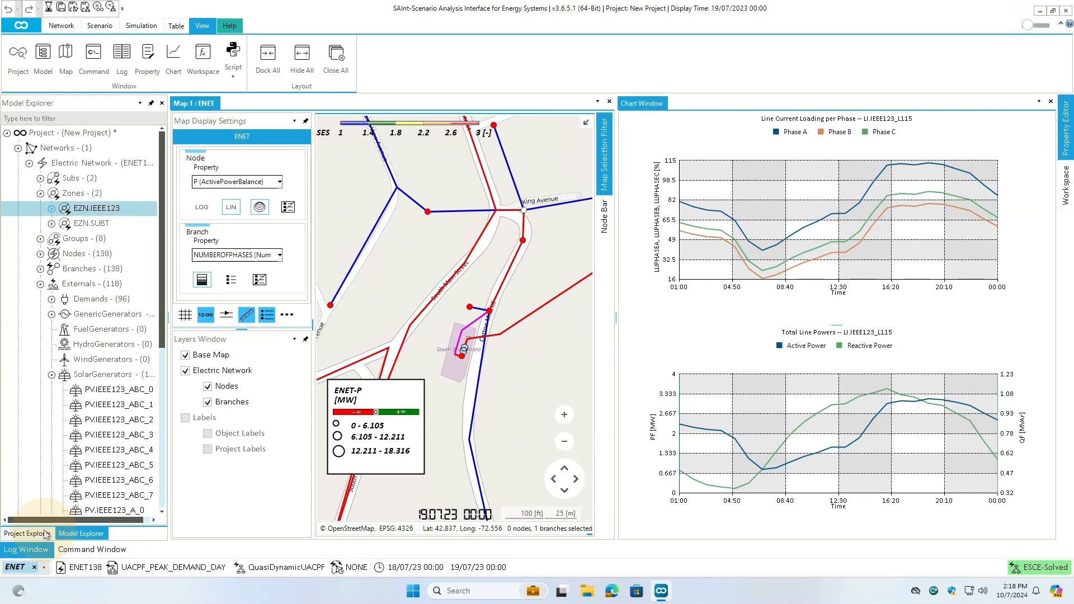
# Open the IronPython script Feeder_Load.ipy from the project's script files.
pyautogui.click(36, 533)
pyautogui.click(30, 255)
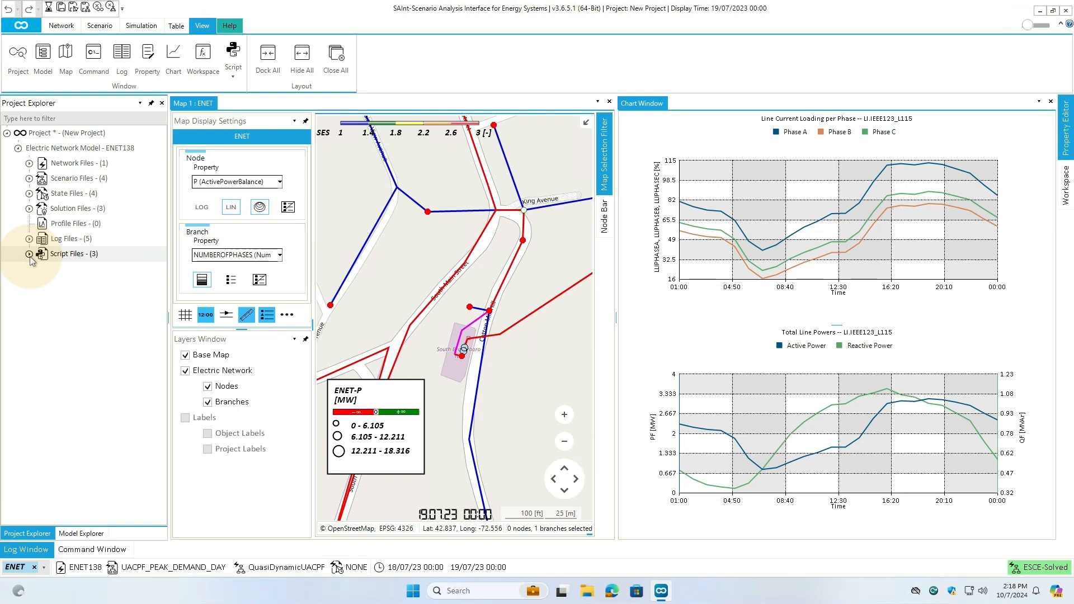
pyautogui.rightClick(75, 287)
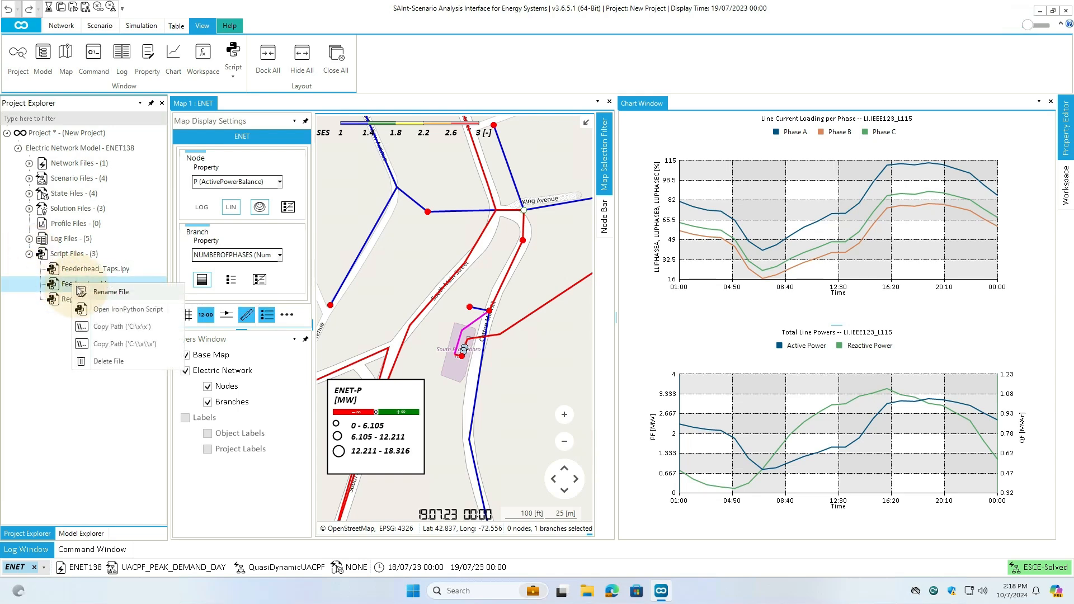
pyautogui.click(93, 308)
# Run the Feeder_Load.ipy script and dock its resulting plot together with the existing chart window.
pyautogui.click(196, 122)
pyautogui.click(127, 40)
pyautogui.moveTo(127, 40); pyautogui.dragTo(834, 313)
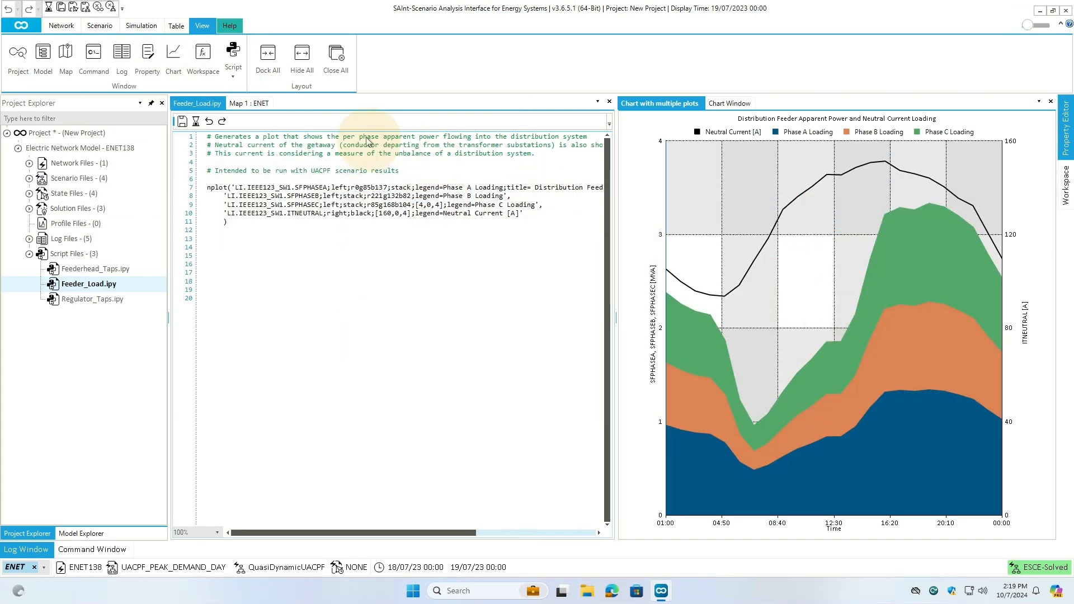
# Return to the ENET map and step the displayed simulation time back to 18/07/2023 16:00.
pyautogui.click(249, 103)
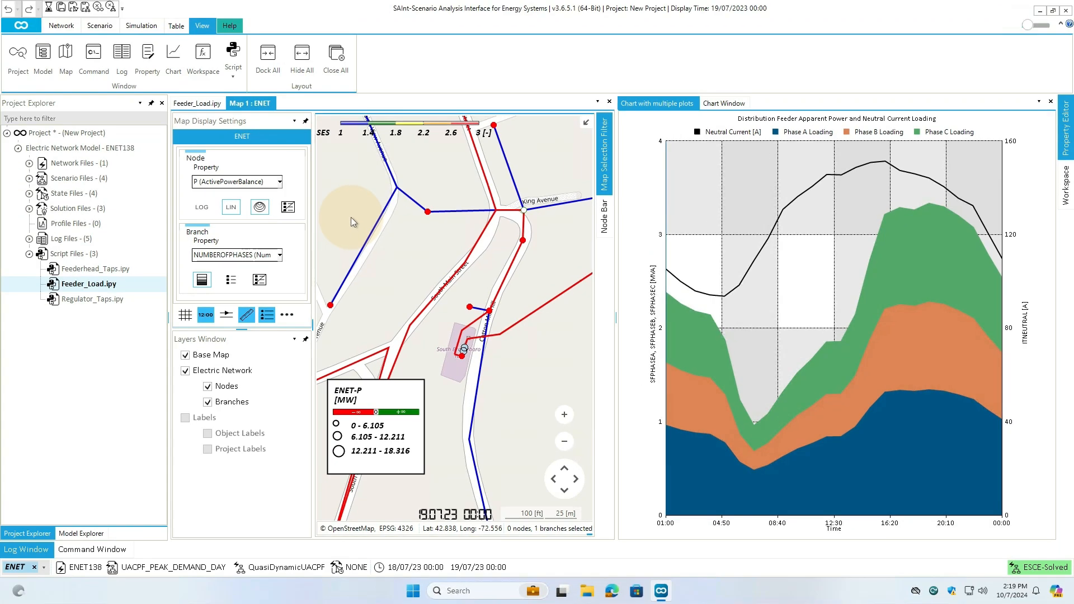
pyautogui.click(141, 26)
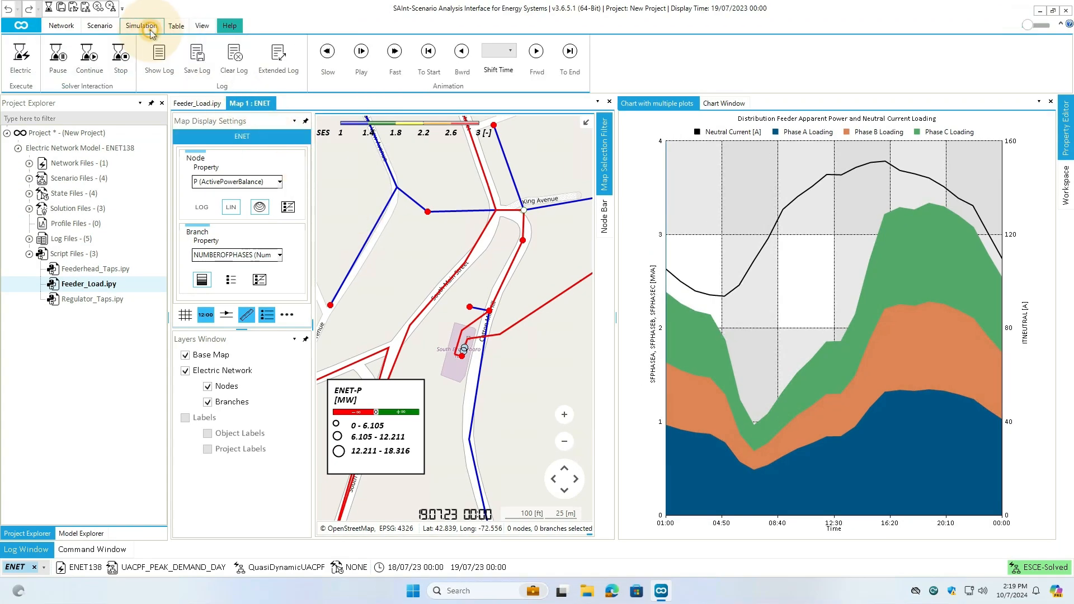
pyautogui.click(454, 63)
pyautogui.click(454, 64)
pyautogui.click(454, 63)
pyautogui.click(454, 64)
pyautogui.click(454, 63)
pyautogui.click(454, 63)
pyautogui.click(454, 63)
pyautogui.click(454, 63)
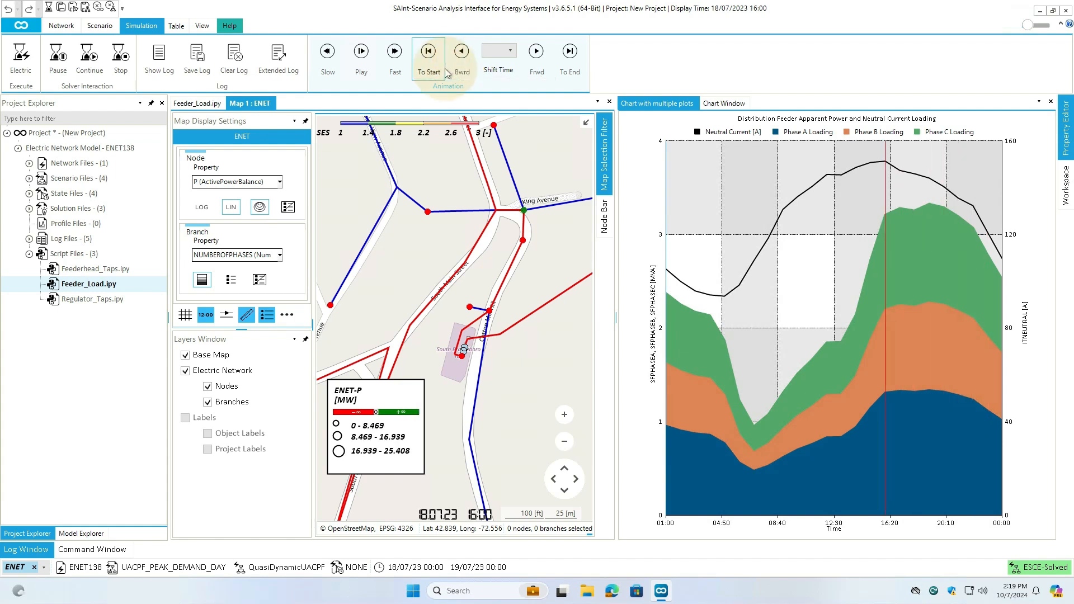
# Display the branches by the phase A voltage property VPUPHASEA across the whole distribution feeder.
pyautogui.click(247, 255)
pyautogui.scroll(-8, 259, 313)
pyautogui.scroll(2, 235, 291)
pyautogui.click(231, 282)
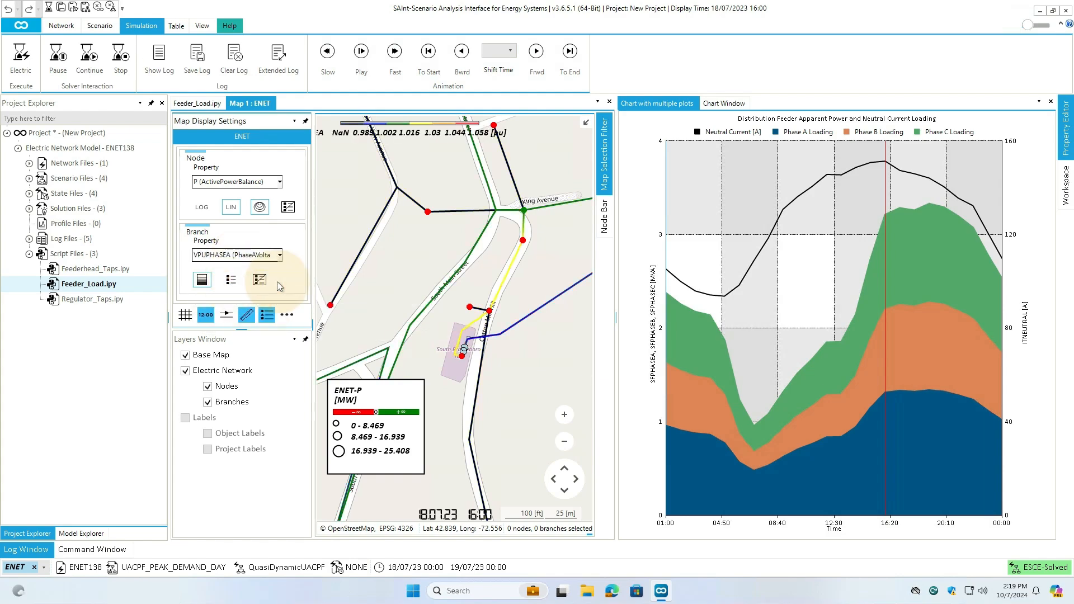
pyautogui.scroll(-4, 425, 301)
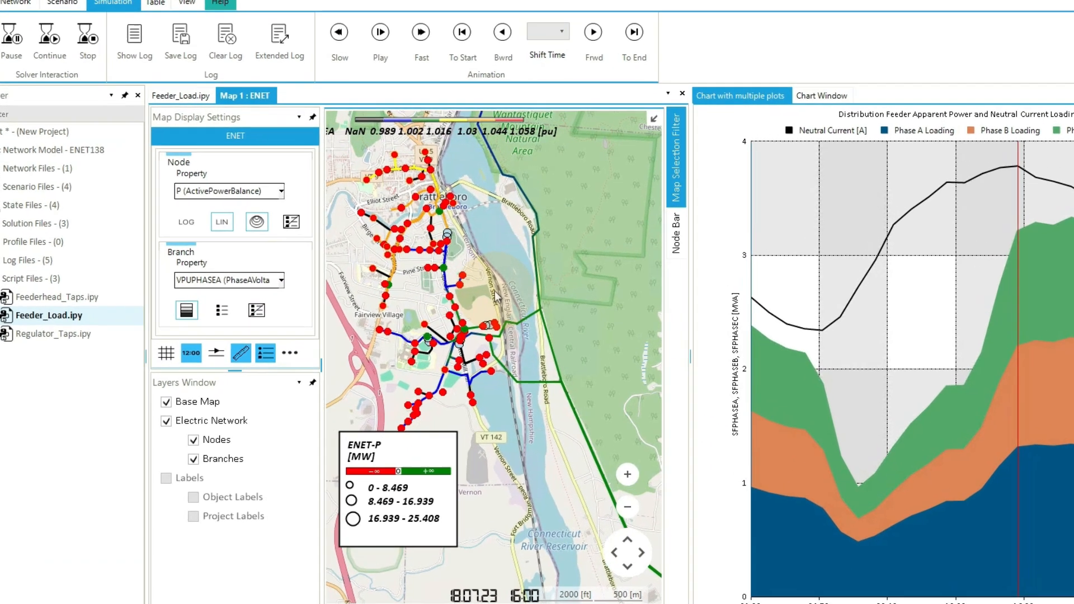
# Run mark('ENO.%.VPUPHASEA<0.99') in the command window and inspect the nodes marked on the map.
pyautogui.moveTo(455, 262); pyautogui.dragTo(527, 271)
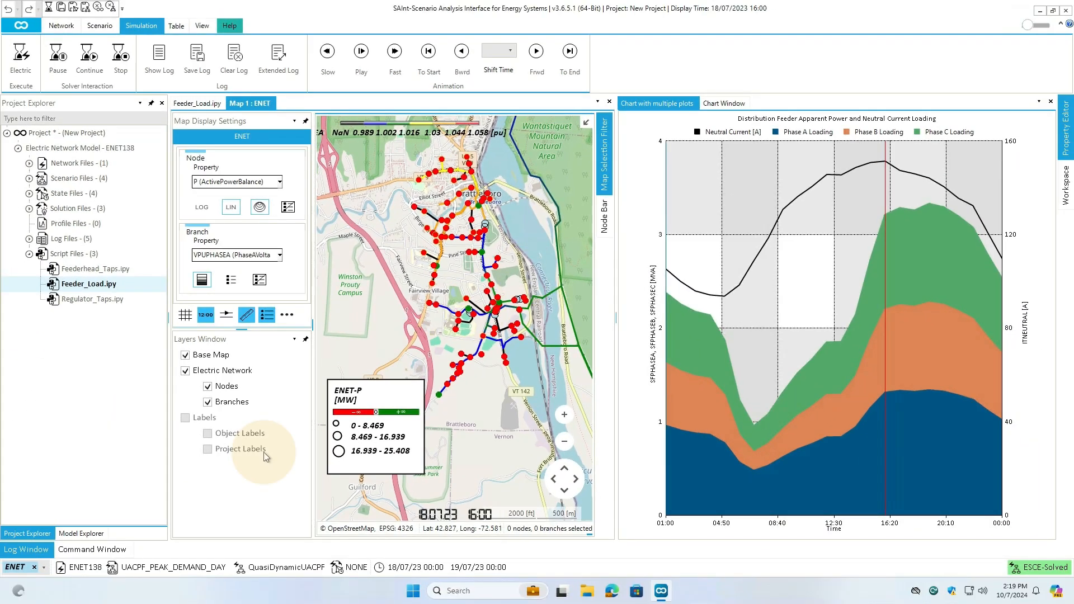
pyautogui.click(92, 549)
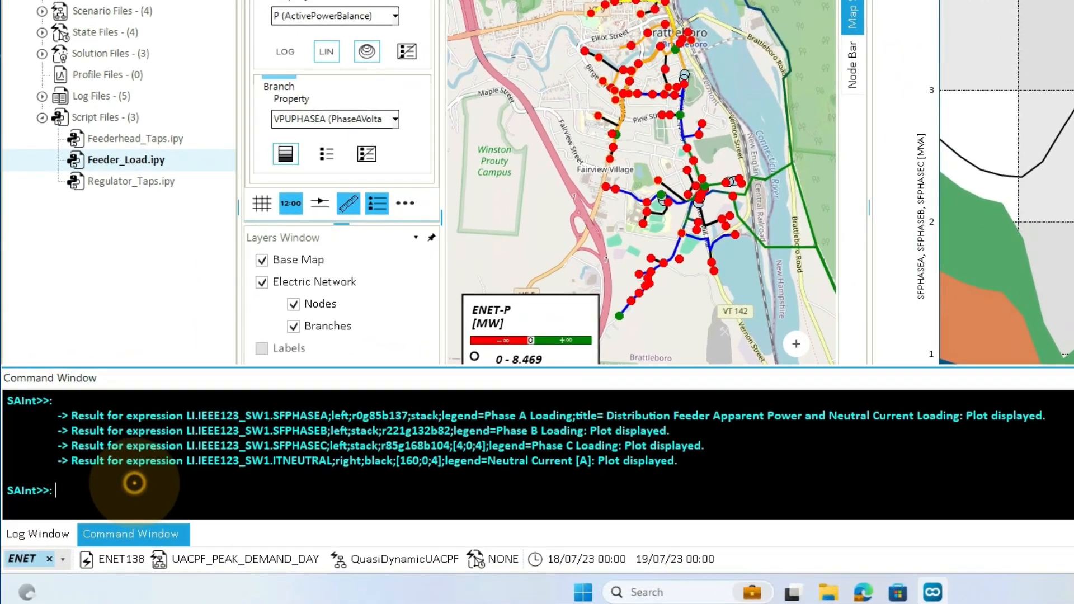
pyautogui.click(107, 502)
pyautogui.hotkey('ctrl', 'space')
pyautogui.write('mark')
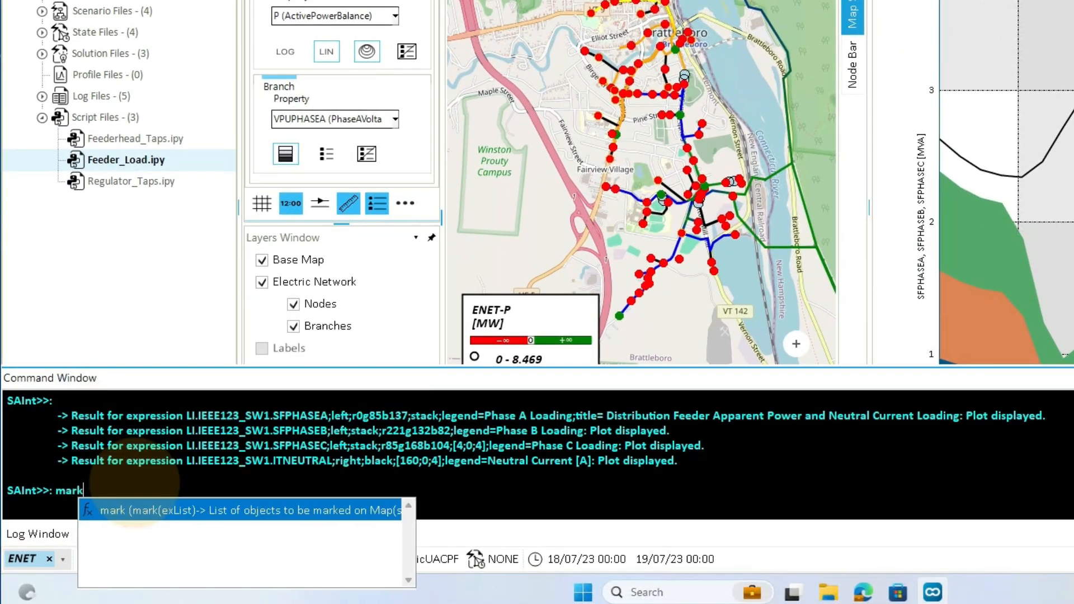
pyautogui.write("('ENO.%.")
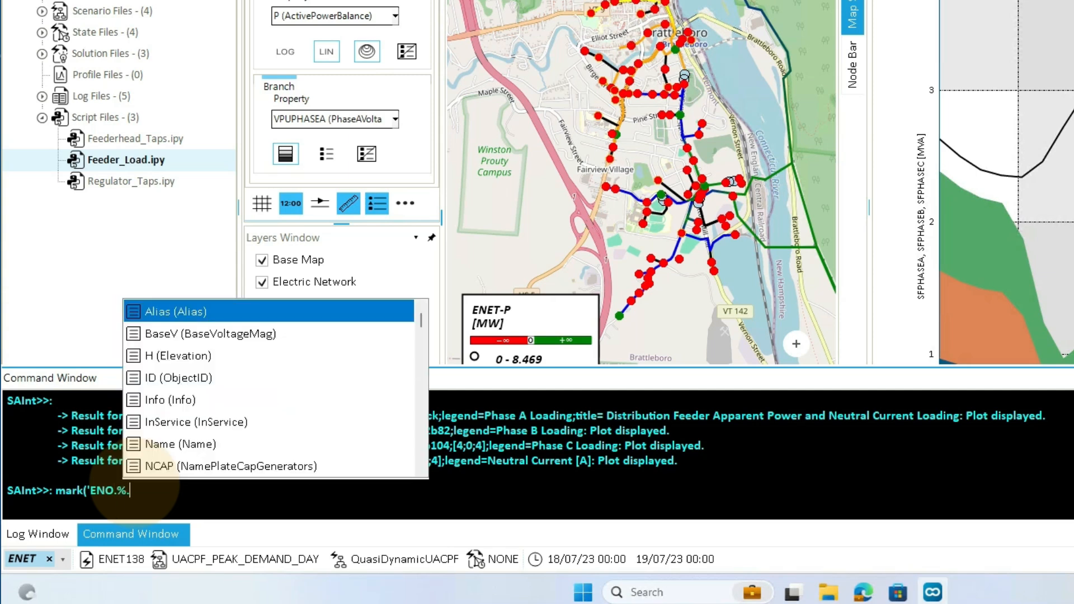
pyautogui.write('VPUPHASEA')
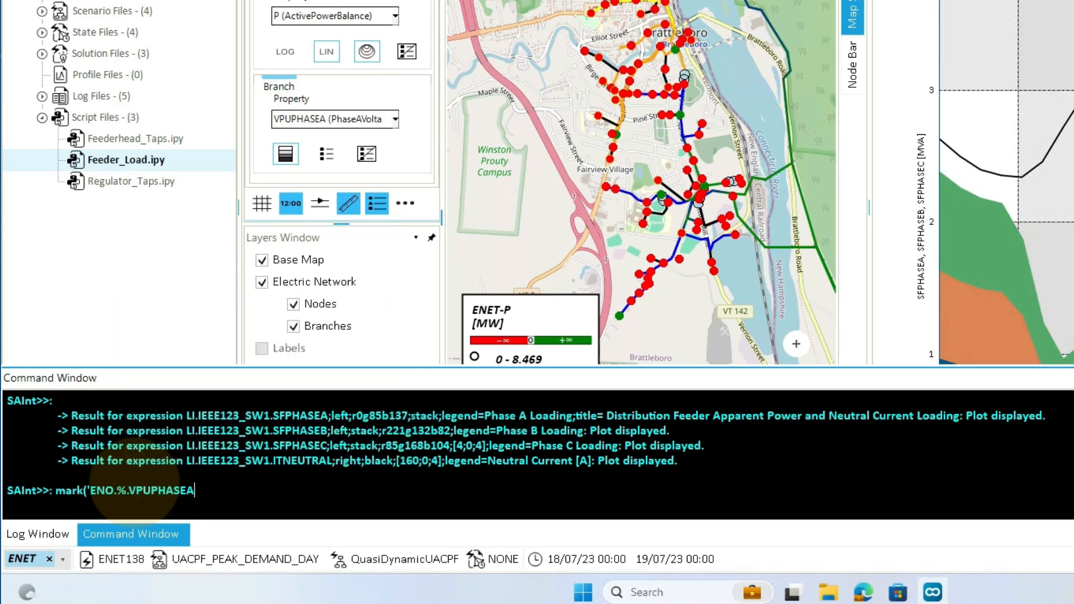
pyautogui.write("<0.99')")
pyautogui.press('Return')
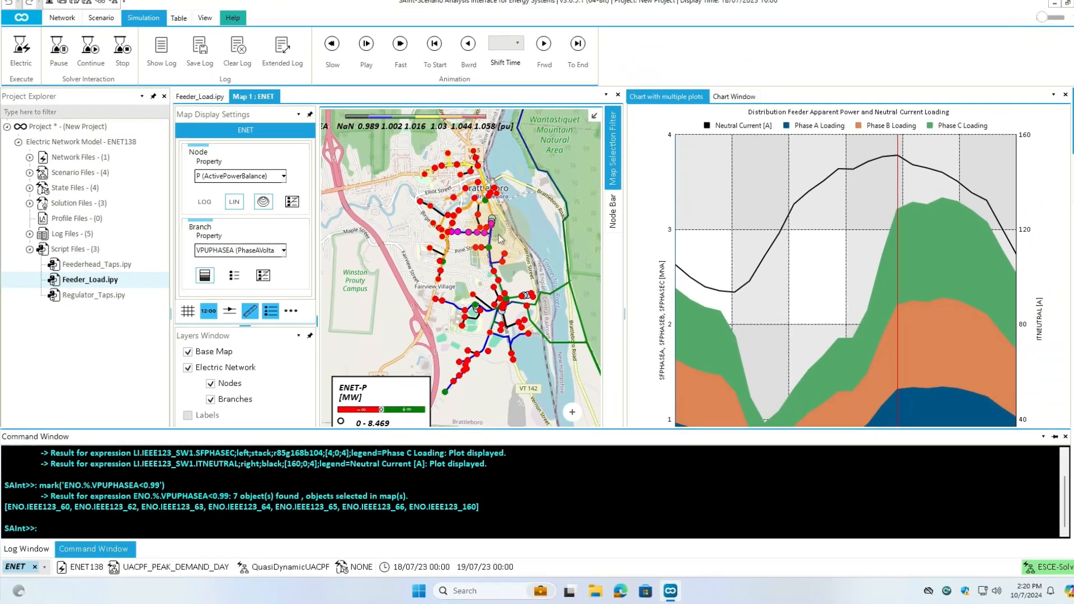
pyautogui.scroll(5, 500, 239)
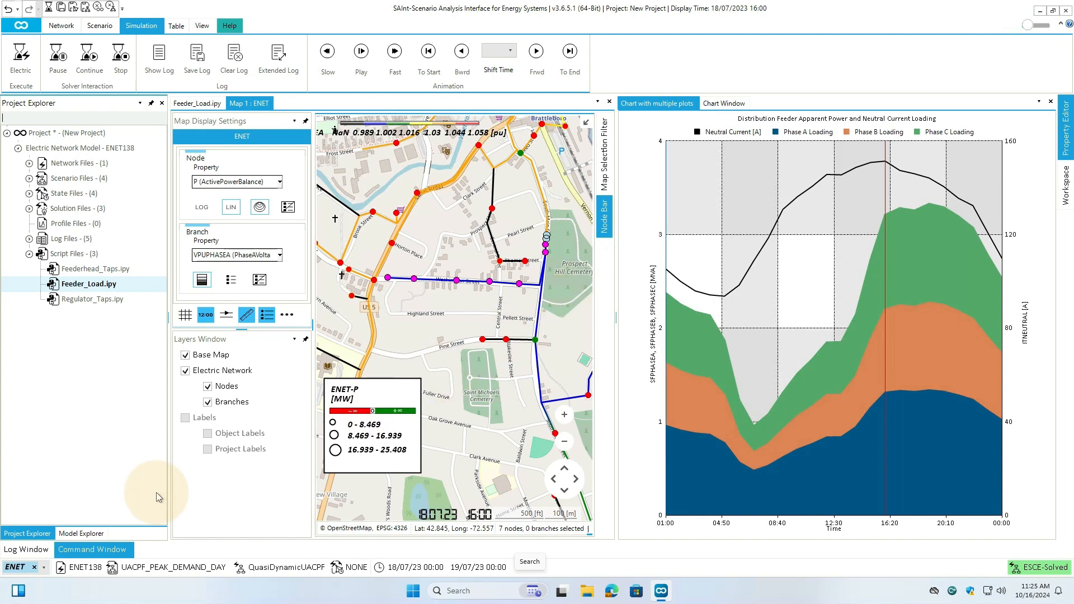
# Select all solar generators in the model, from PV.IEEE123_ABC_0 through PV.IEEE123_C_2, and highlight their locations on the map.
pyautogui.click(81, 533)
pyautogui.click(89, 389)
pyautogui.scroll(-4, 90, 392)
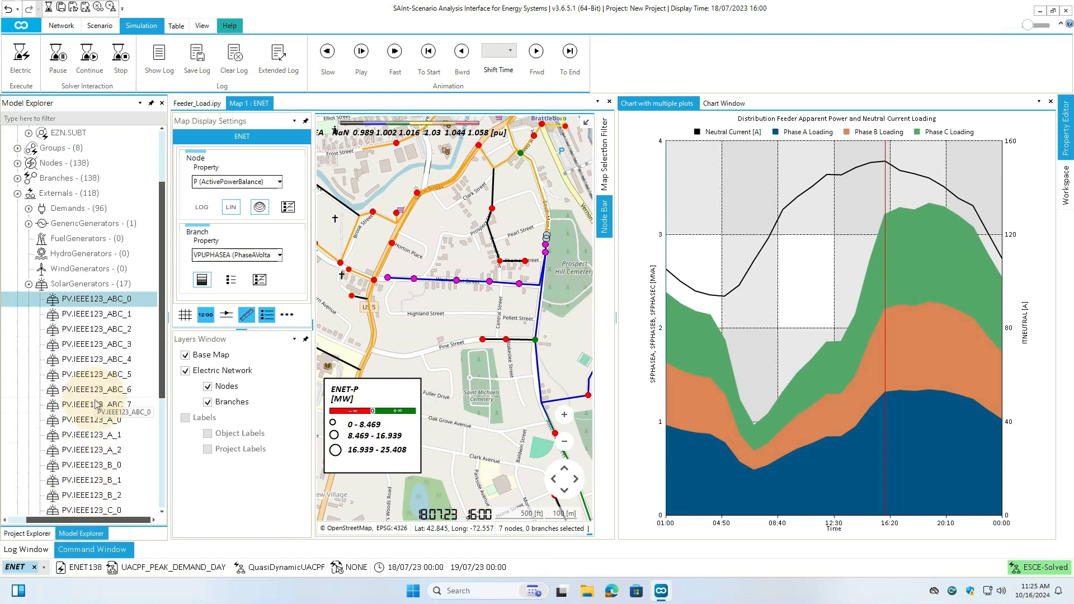
pyautogui.keyDown('shift'); pyautogui.click(97, 452); pyautogui.keyUp('shift')
pyautogui.rightClick(96, 449)
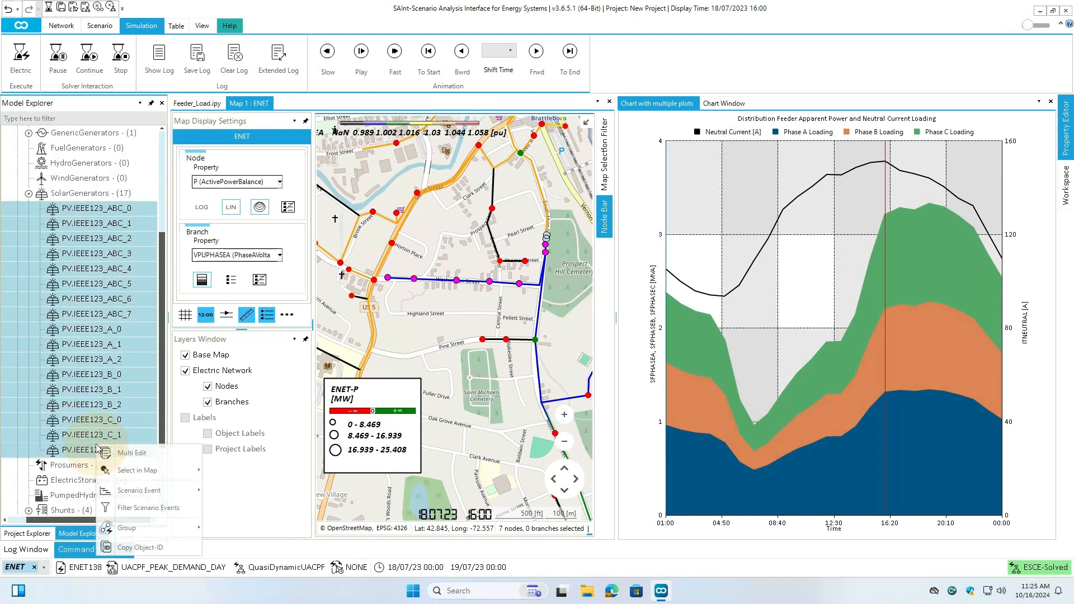
pyautogui.moveTo(111, 470)
pyautogui.click(229, 471)
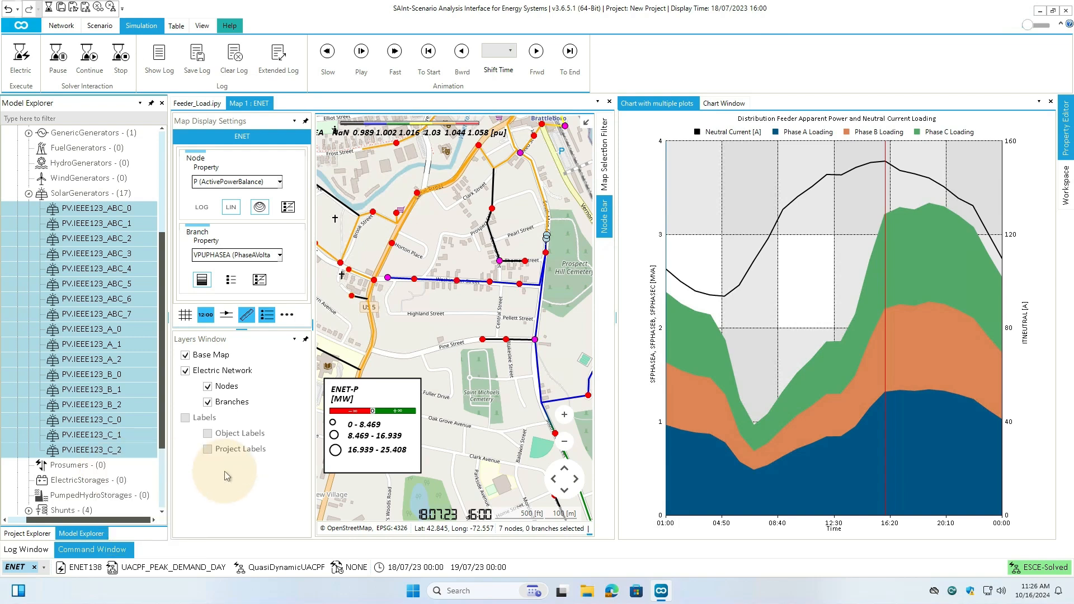
# Set the default maximum active power (PMAXDEF) of solar generator PV.IEEE123_ABC_2 at the Pine Street node to 0.5 MW.
pyautogui.click(535, 340)
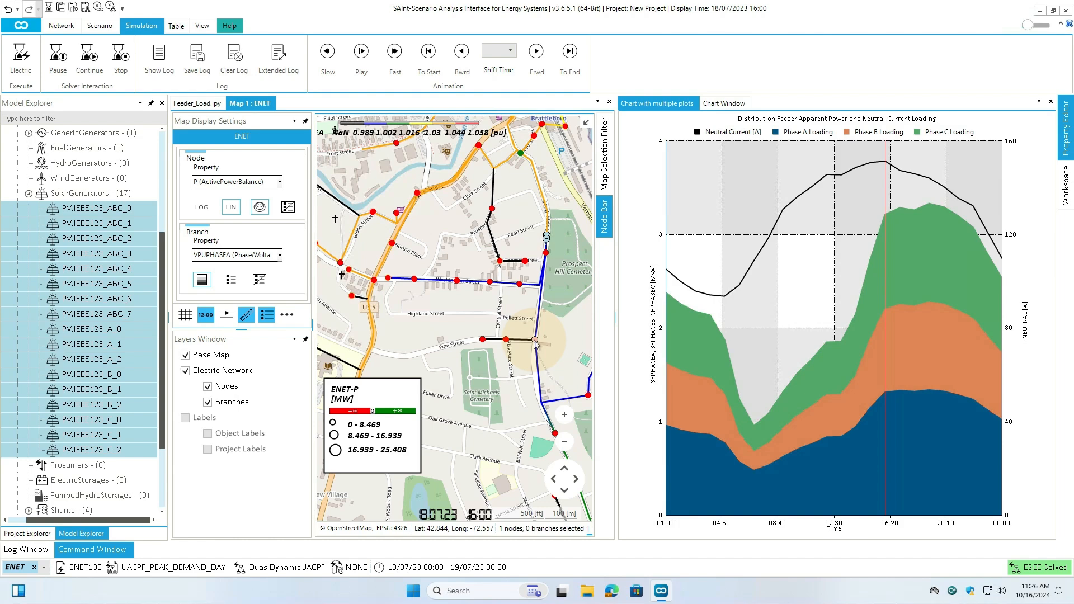
pyautogui.moveTo(603, 226)
pyautogui.click(425, 405)
pyautogui.rightClick(425, 404)
pyautogui.click(469, 474)
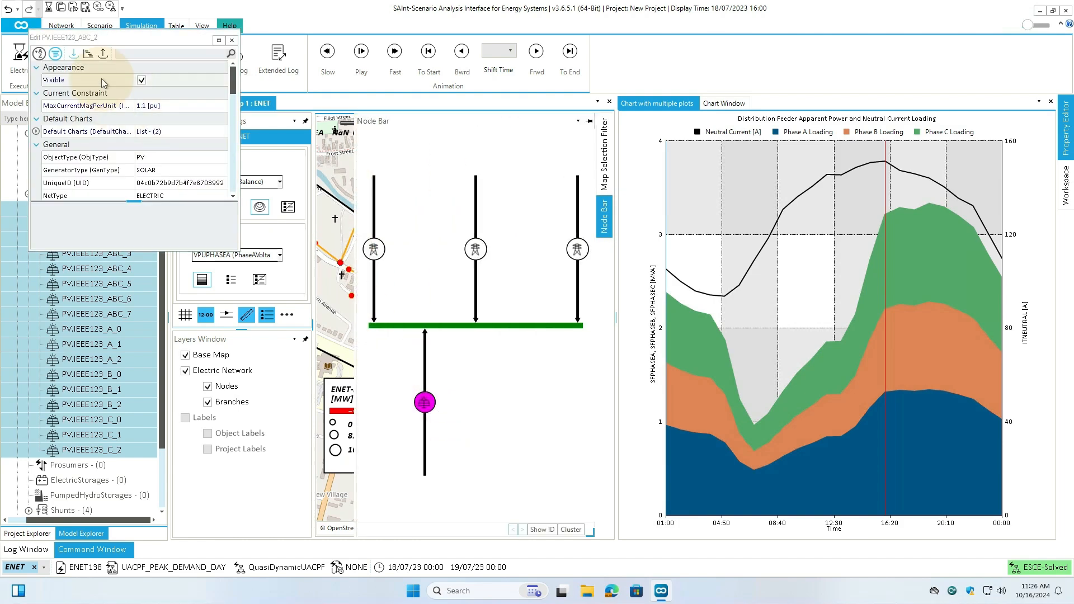
pyautogui.click(158, 118)
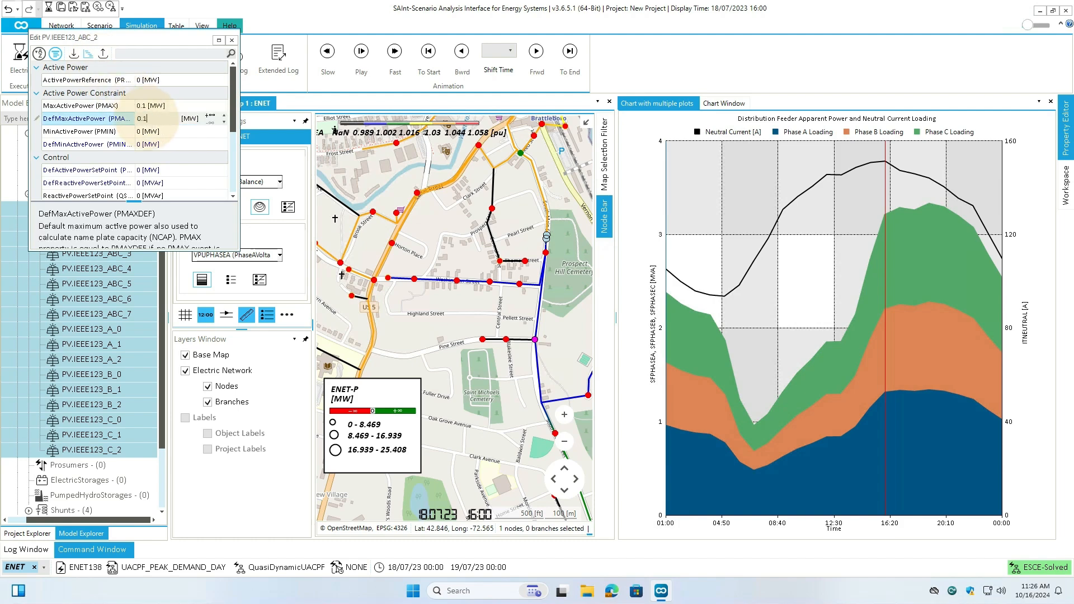
pyautogui.press('BackSpace')
pyautogui.write('5')
pyautogui.press('Return')
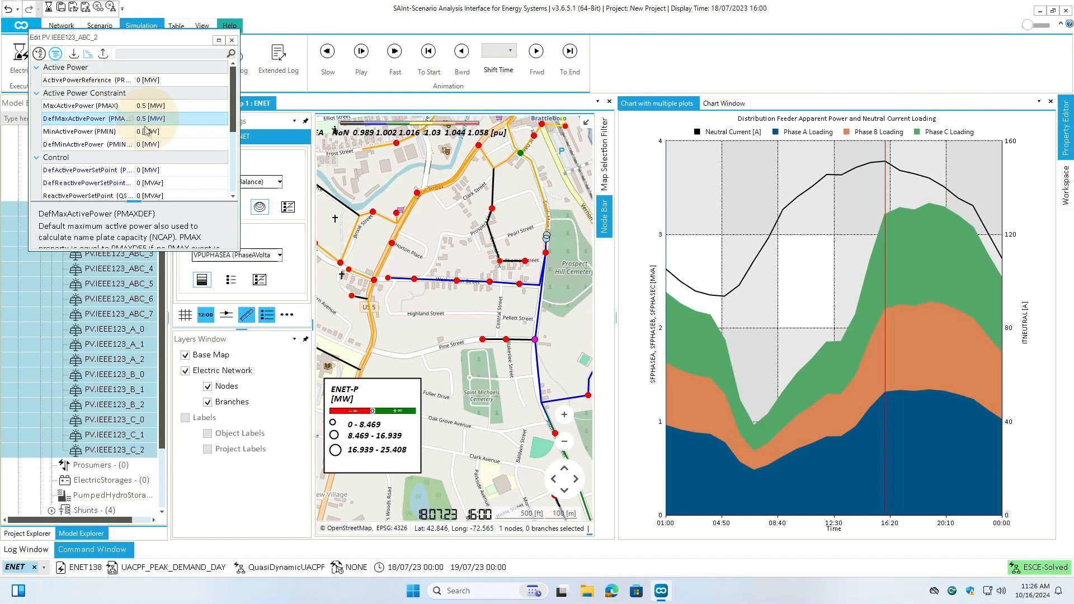
pyautogui.click(232, 40)
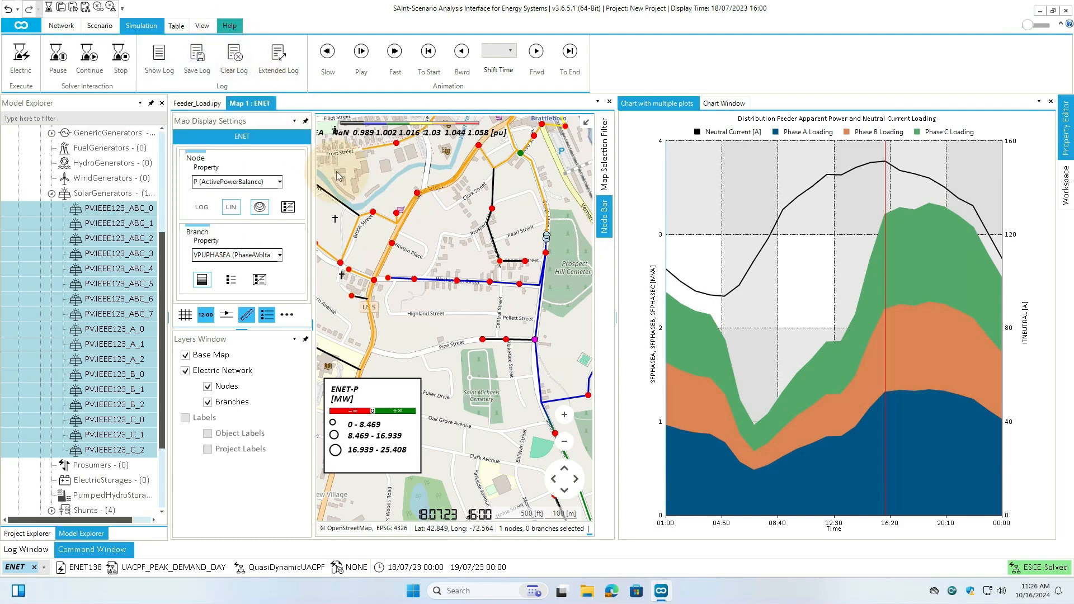
# Rerun the electric simulation and dock a fresh plot from the Feeder_Load.ipy script alongside the existing charts.
pyautogui.click(24, 71)
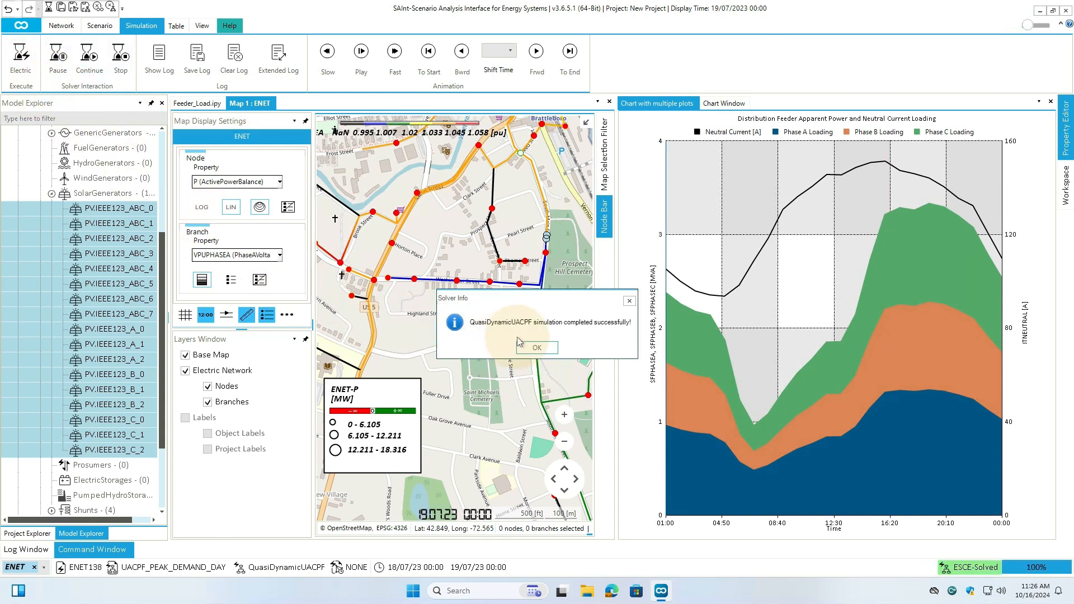
pyautogui.click(536, 347)
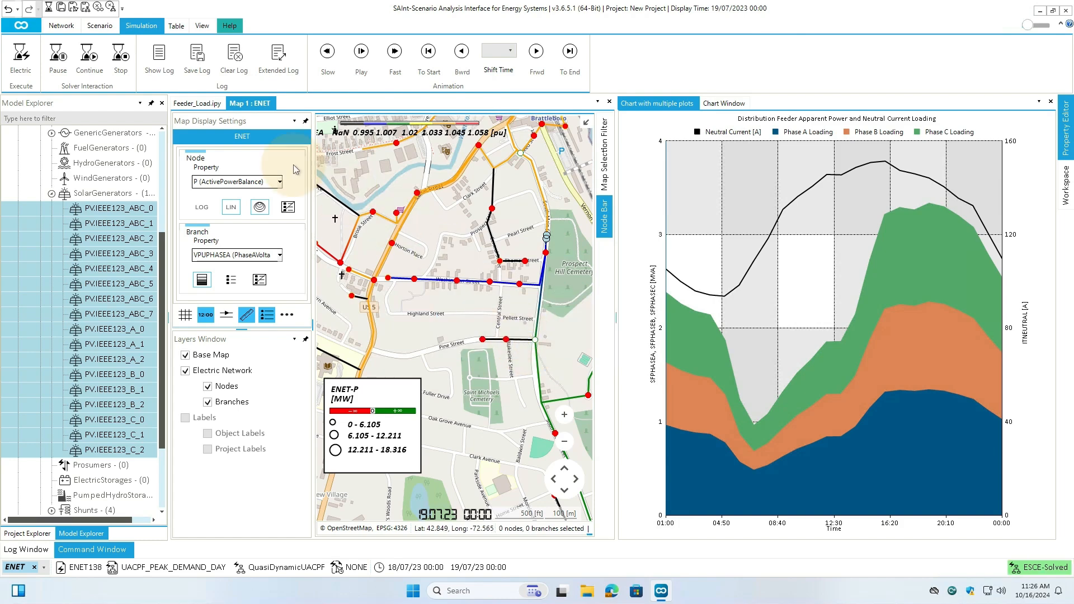
pyautogui.click(202, 103)
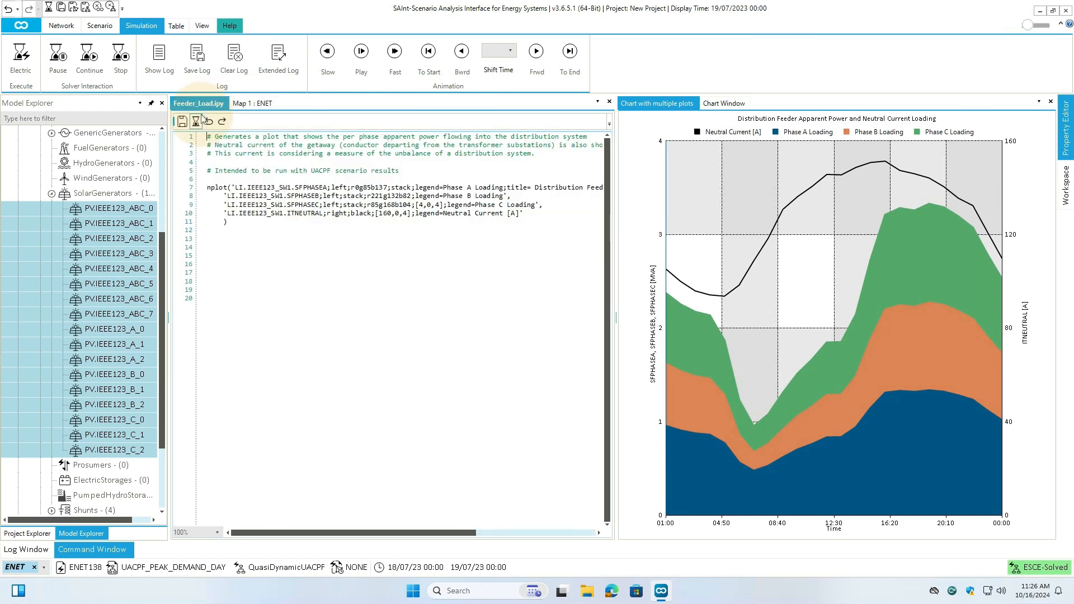
pyautogui.click(197, 122)
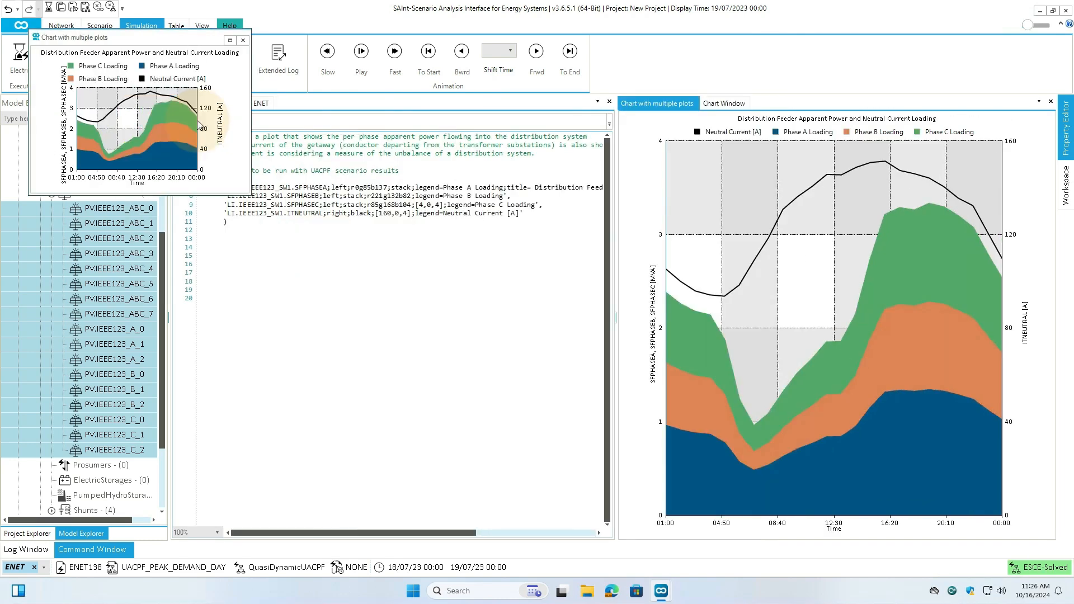
pyautogui.moveTo(121, 43); pyautogui.dragTo(836, 311)
# Return to the ENET map and step the displayed simulation time back to 18/07/2023 16:00.
pyautogui.click(255, 104)
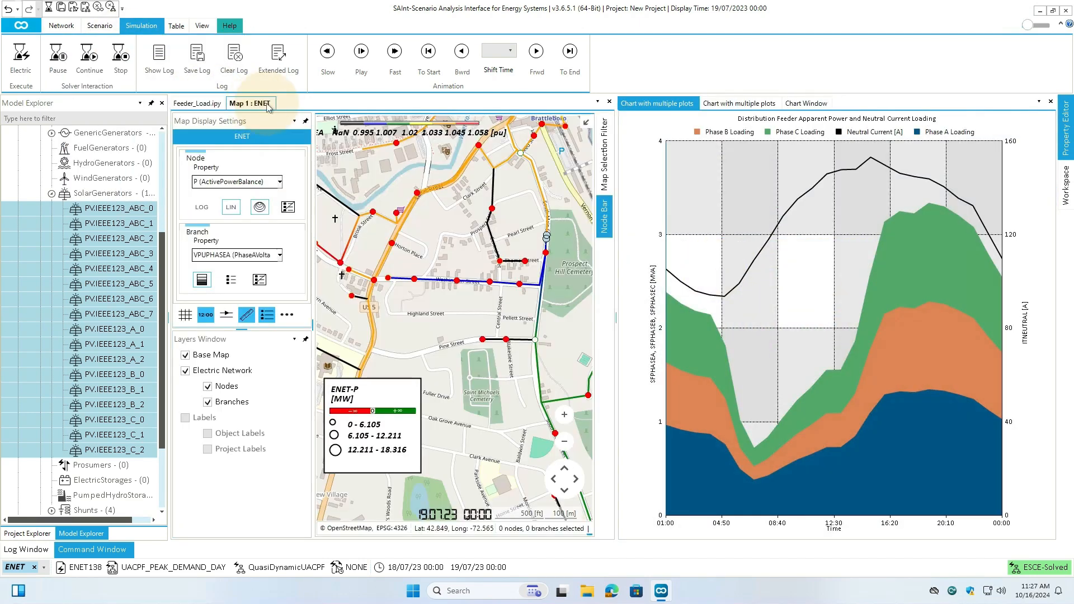
pyautogui.click(457, 63)
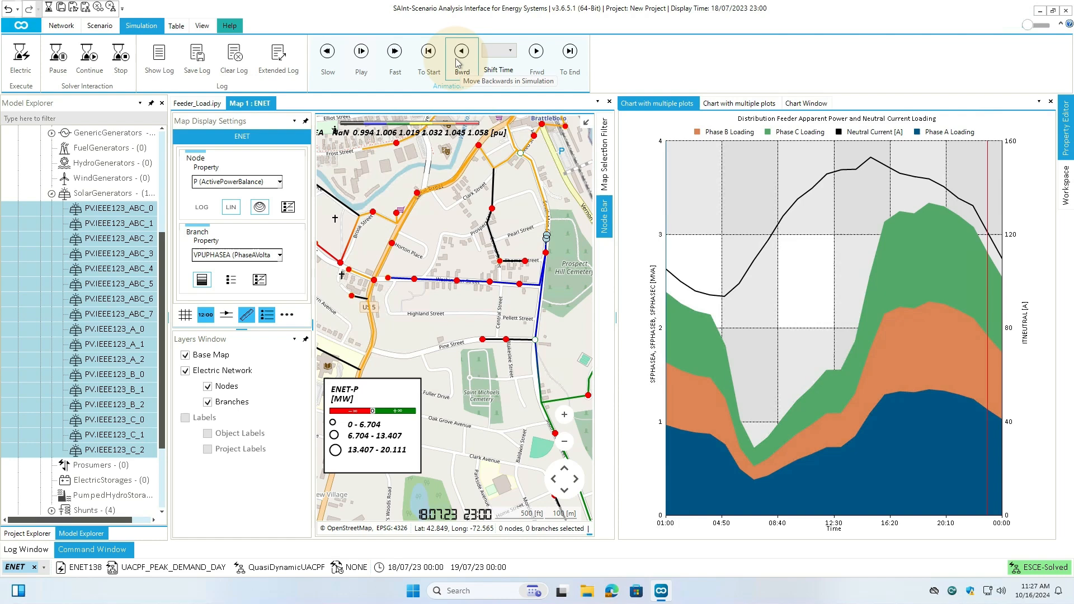
pyautogui.click(458, 63)
pyautogui.click(458, 63)
pyautogui.click(457, 63)
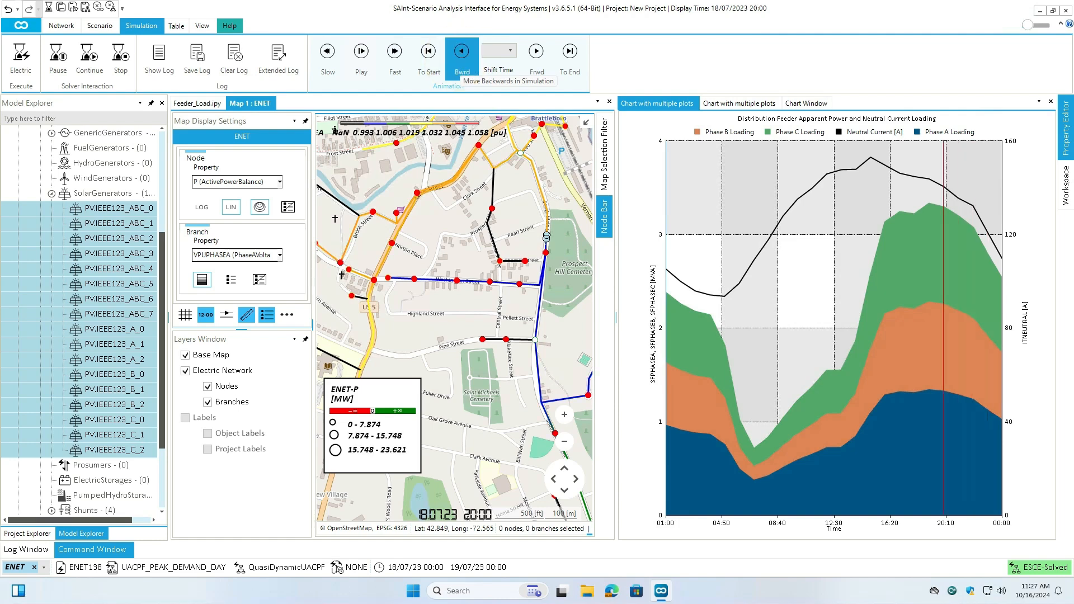
pyautogui.click(457, 63)
pyautogui.click(457, 62)
pyautogui.click(457, 63)
pyautogui.click(457, 62)
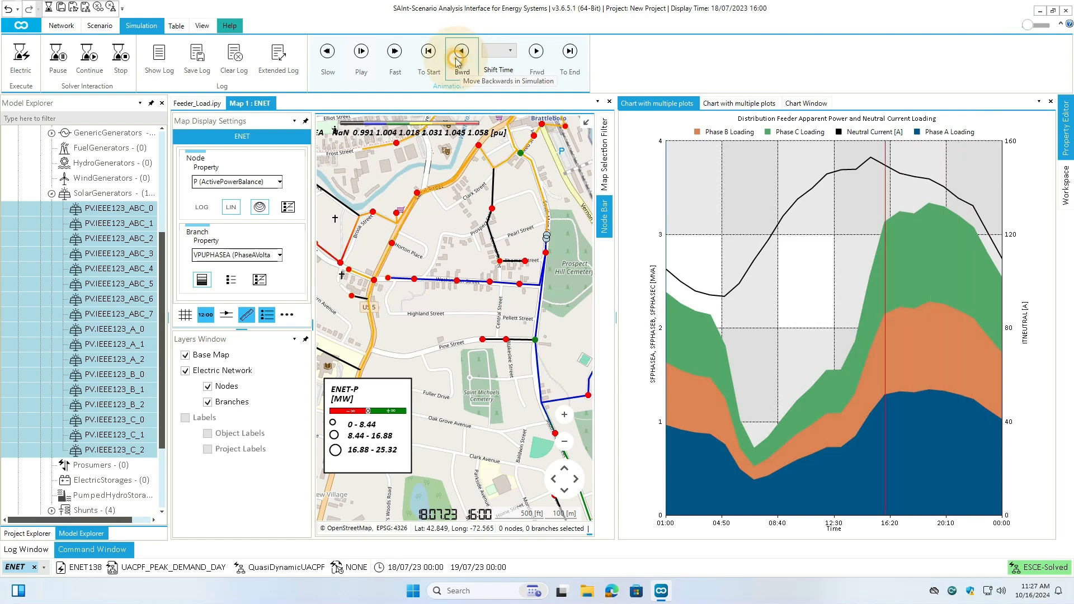
# Check the new results for low phase A voltages by running mark('ENO.%.VPUPHASEA<0.99') in the command window again.
pyautogui.click(92, 549)
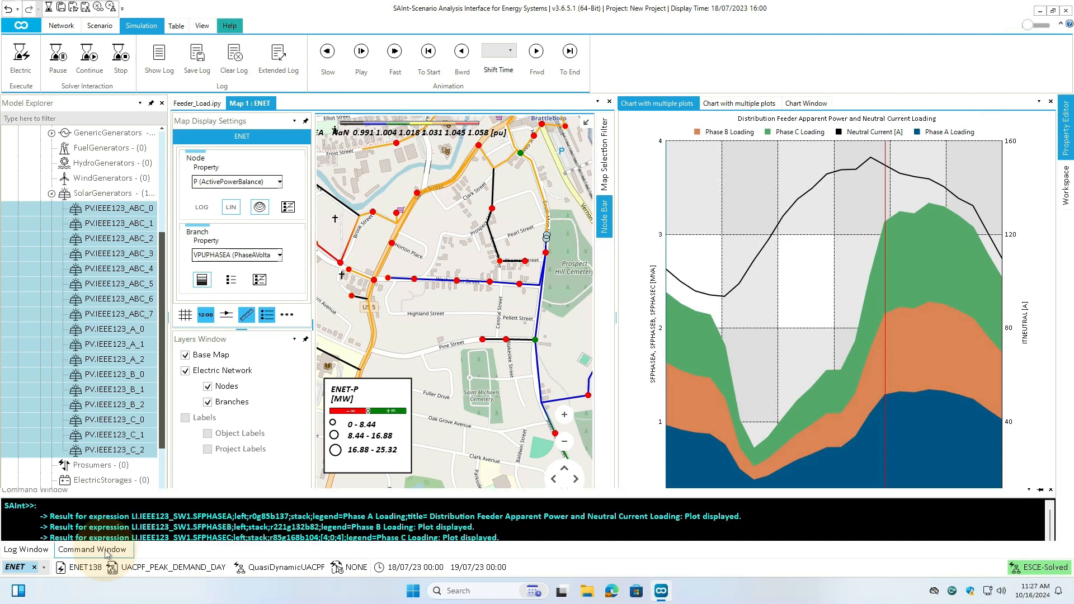
pyautogui.write("mark('ENO.%.VPUPHASEA<0.99')")
pyautogui.press('Return')
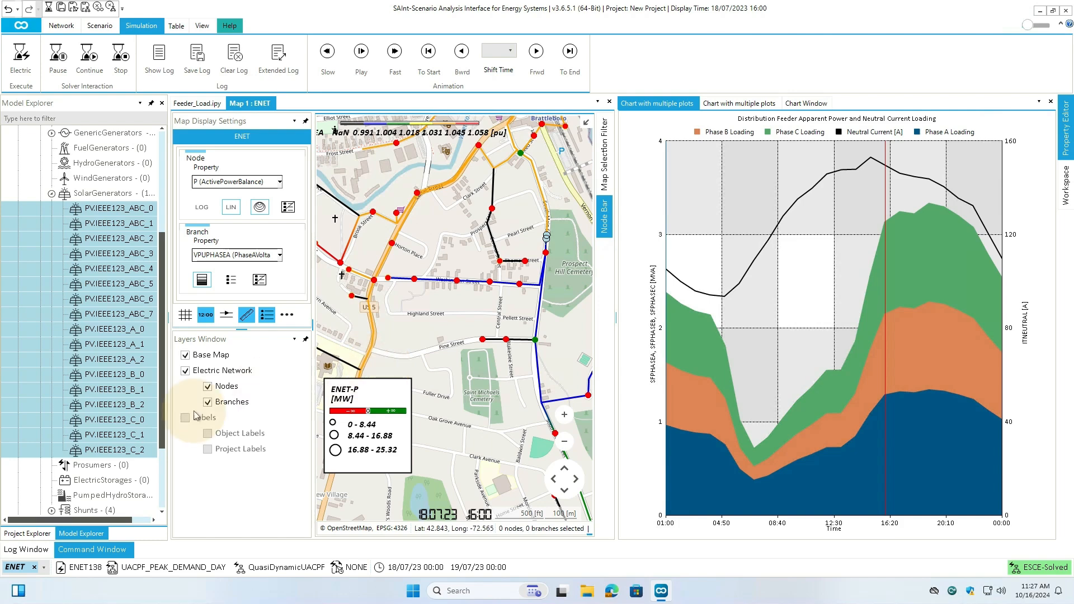
# Expand the list of shunts among the network's externals.
pyautogui.scroll(-1, 115, 453)
pyautogui.scroll(-1, 114, 453)
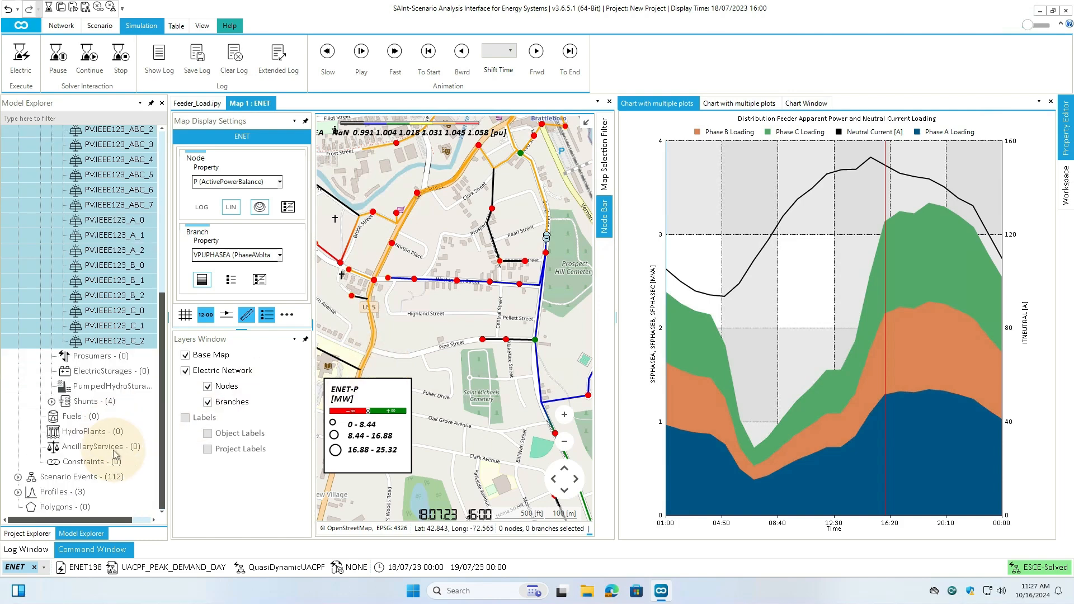
pyautogui.click(52, 401)
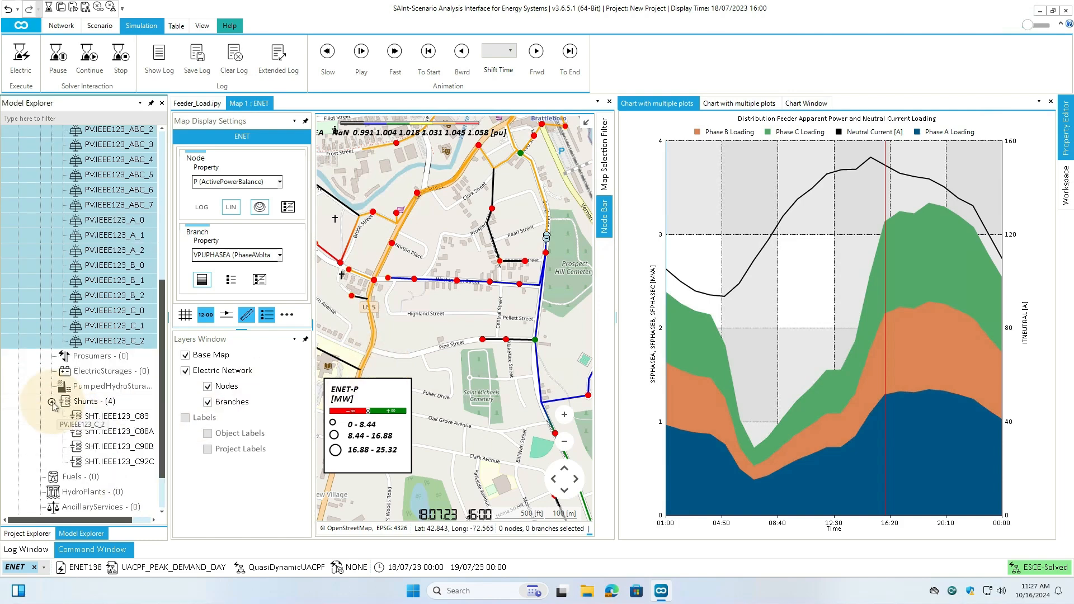